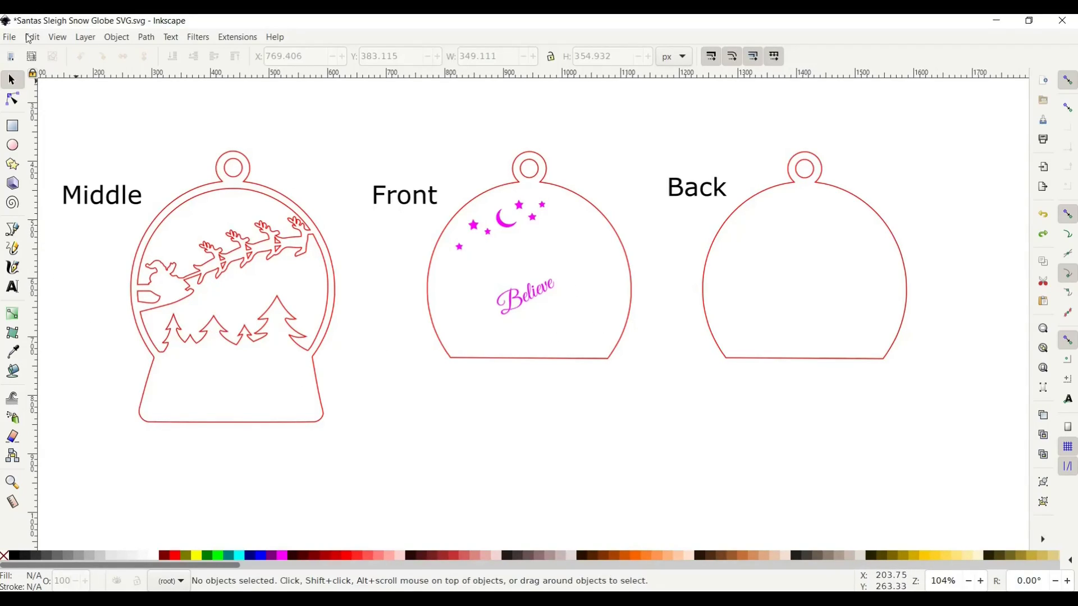
pyautogui.click(10, 39)
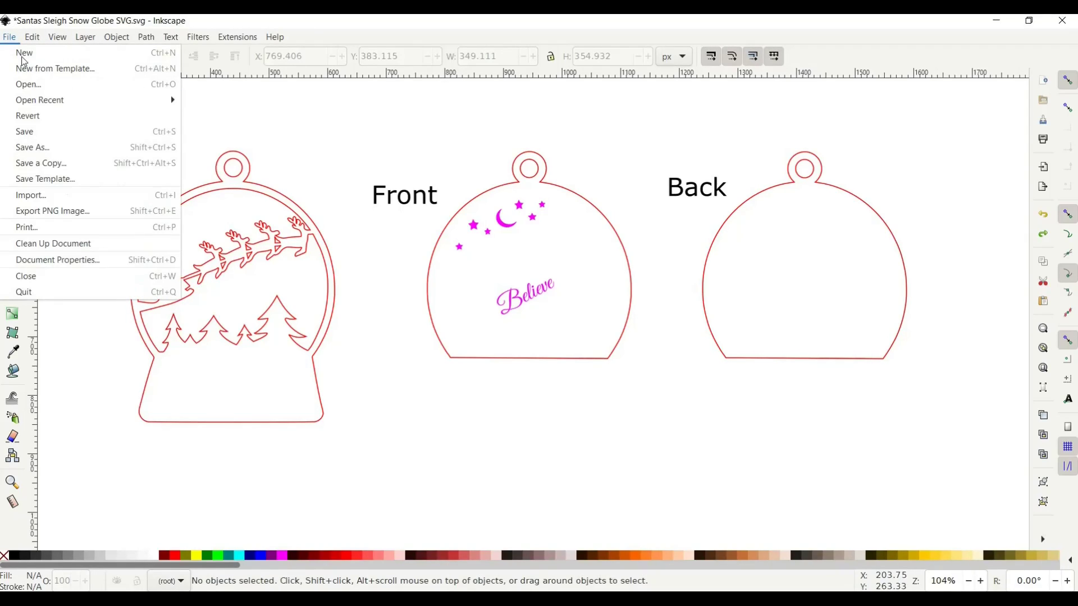
pyautogui.click(60, 198)
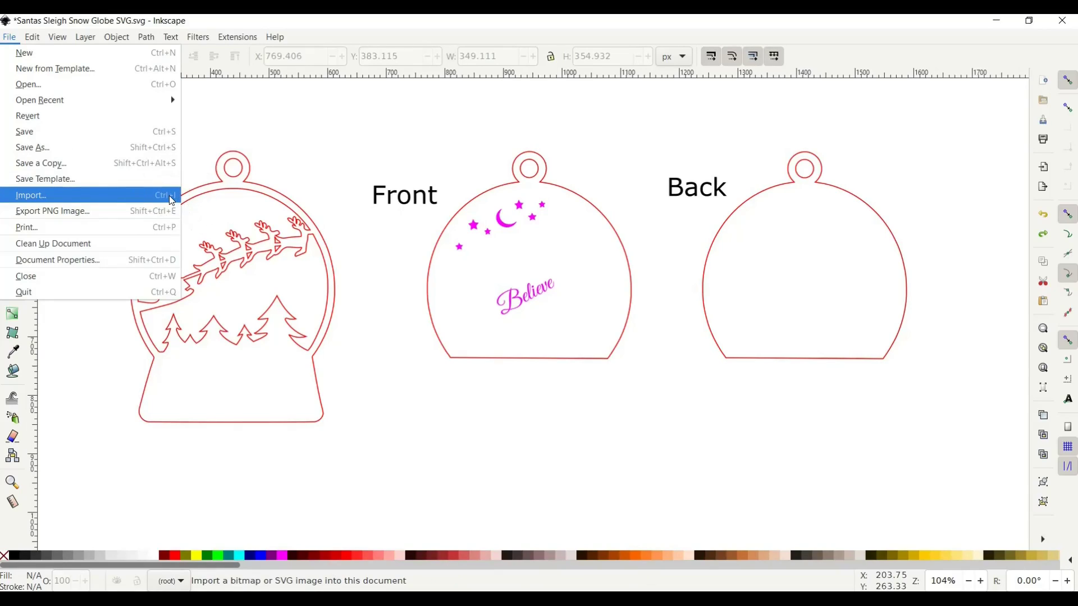
pyautogui.click(476, 463)
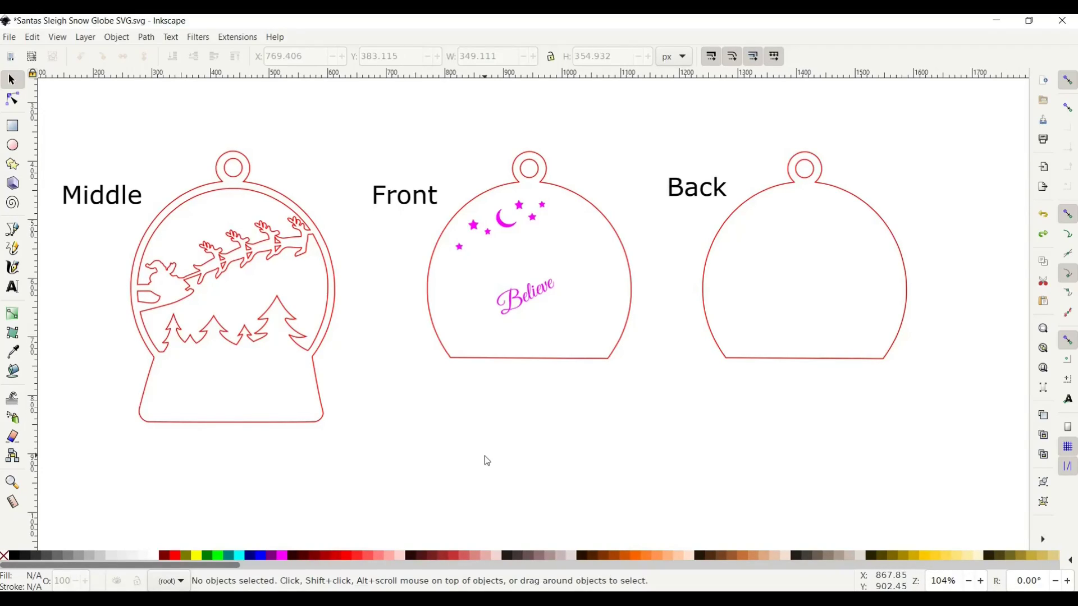
# Add the text "Baby's First Christmas" in the empty area below the Front shape.
pyautogui.click(12, 289)
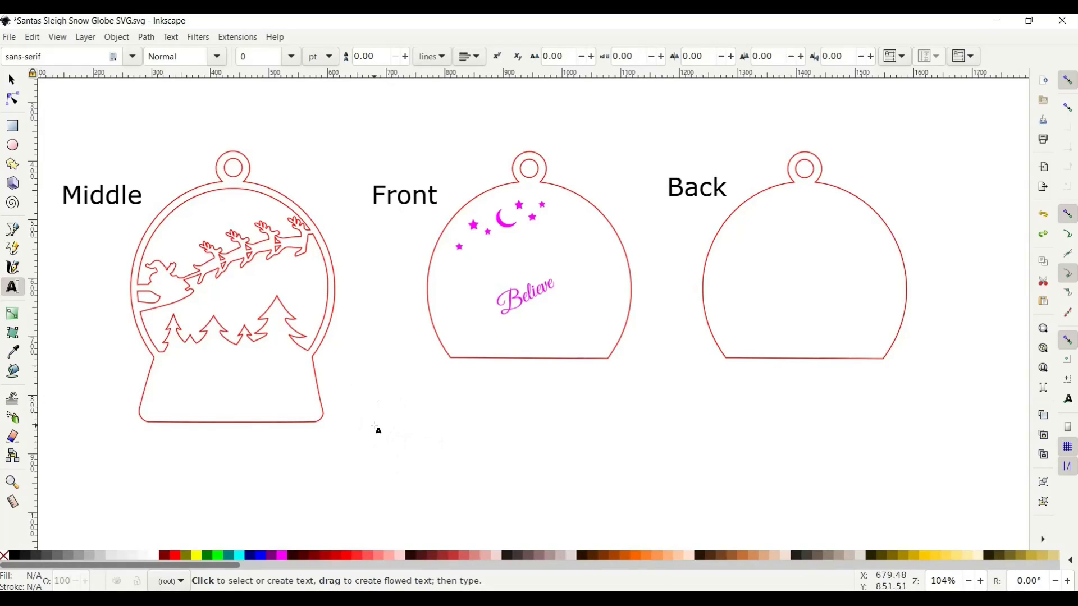
pyautogui.click(375, 427)
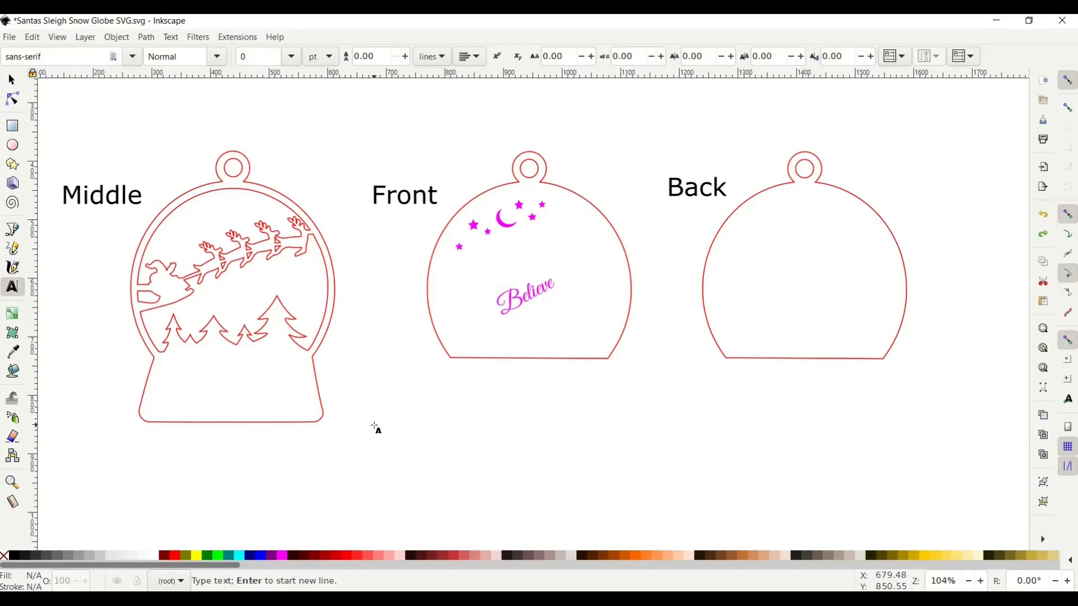
pyautogui.write('Baby')
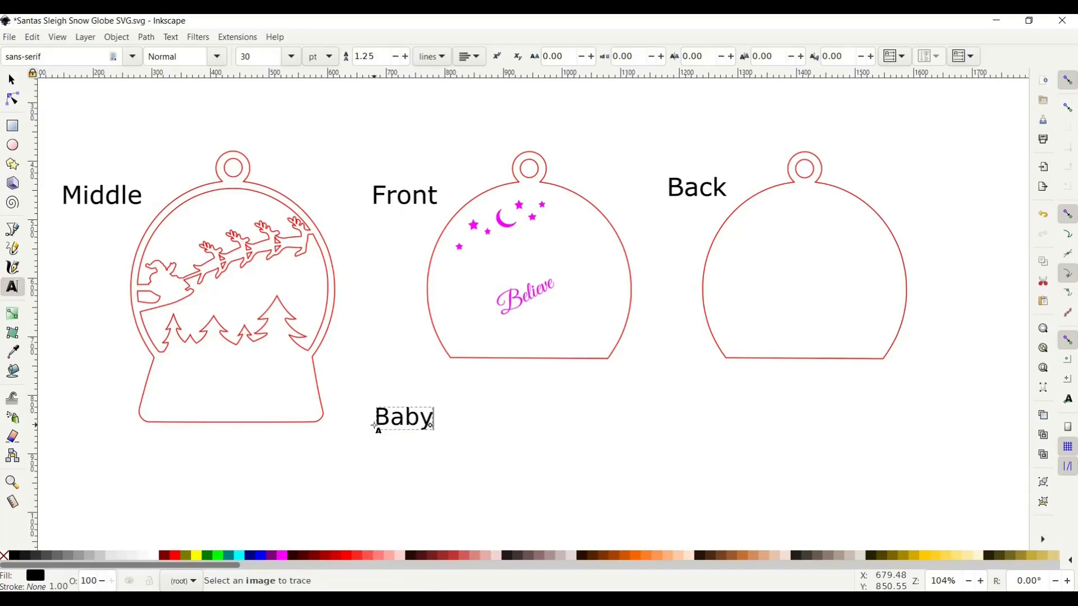
pyautogui.write("'s First C")
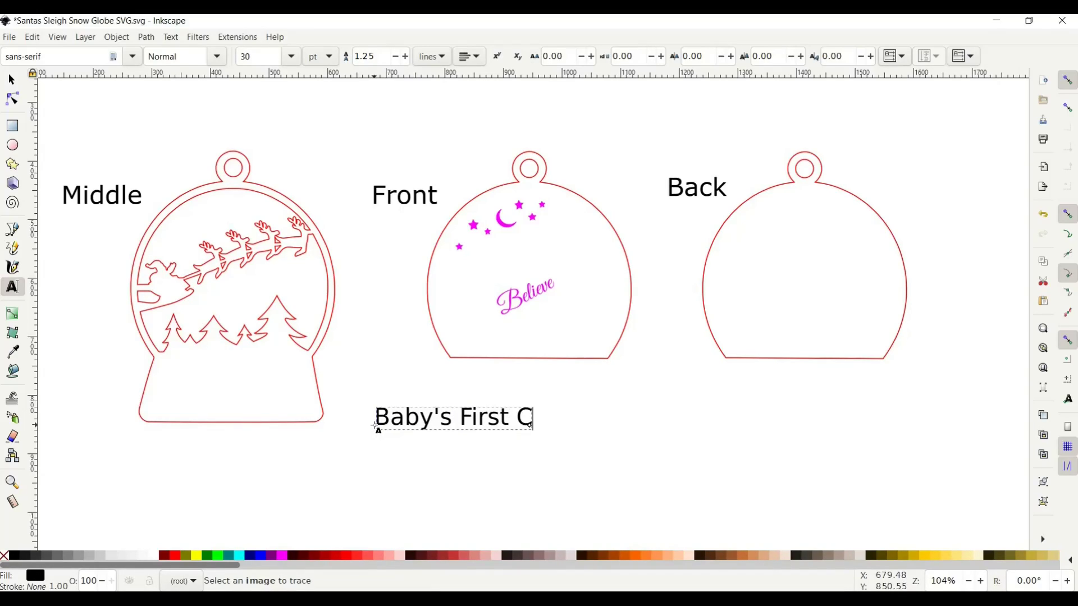
pyautogui.write('hristmas')
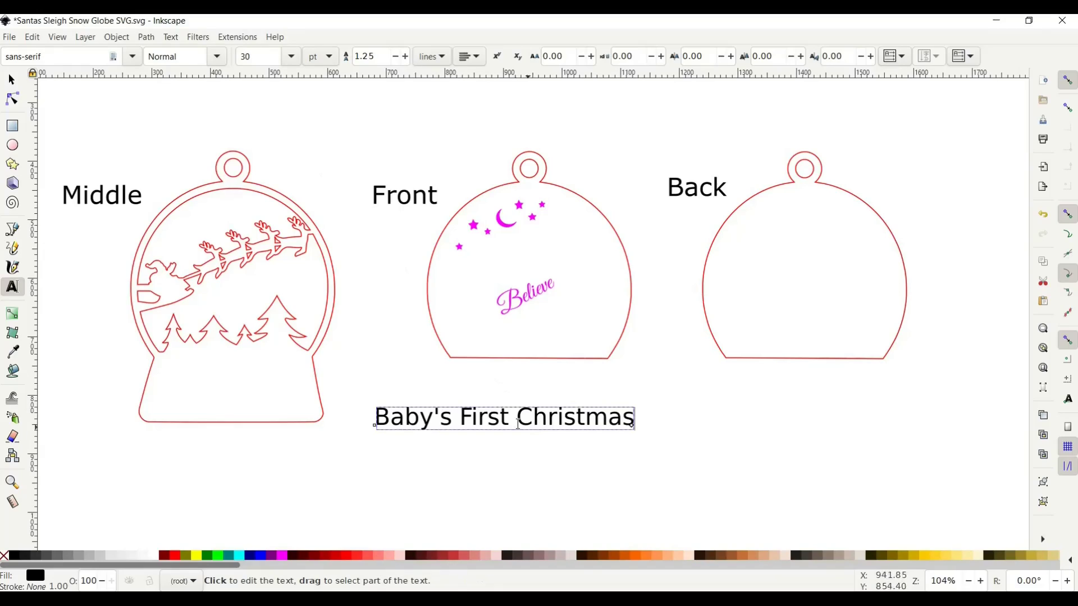
# Set the font of the "Baby's First Christmas" text to Andina Demo.
pyautogui.click(176, 41)
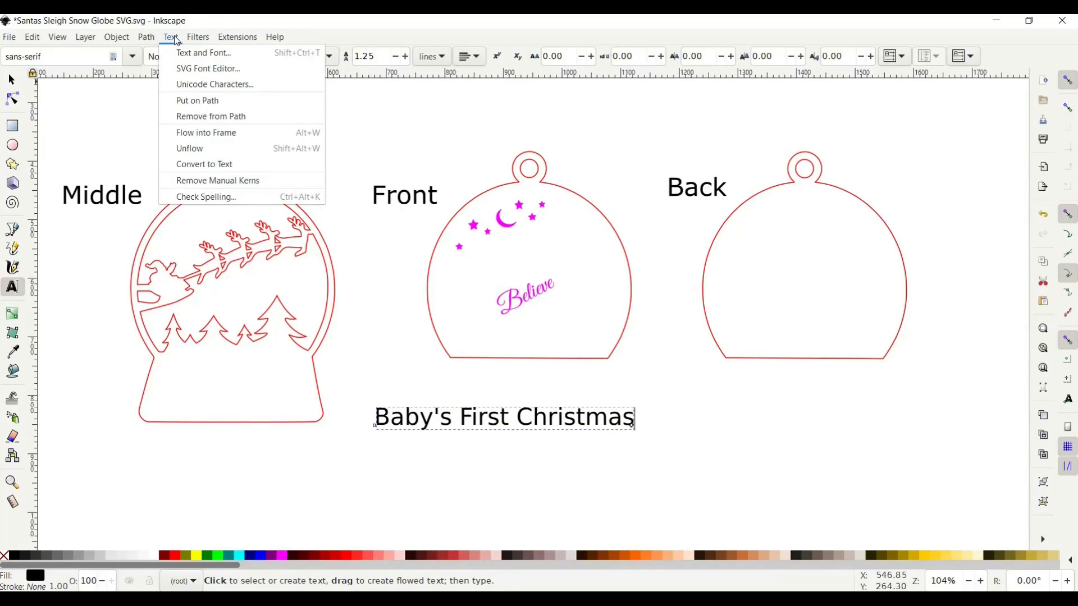
pyautogui.click(195, 54)
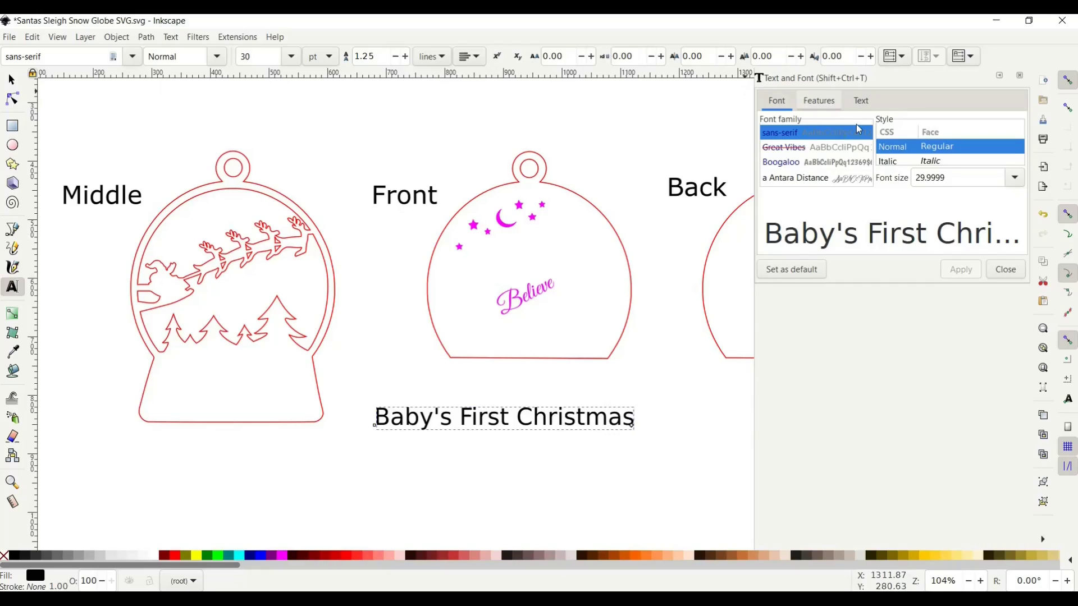
pyautogui.scroll(-1, 819, 156)
pyautogui.scroll(-2, 819, 156)
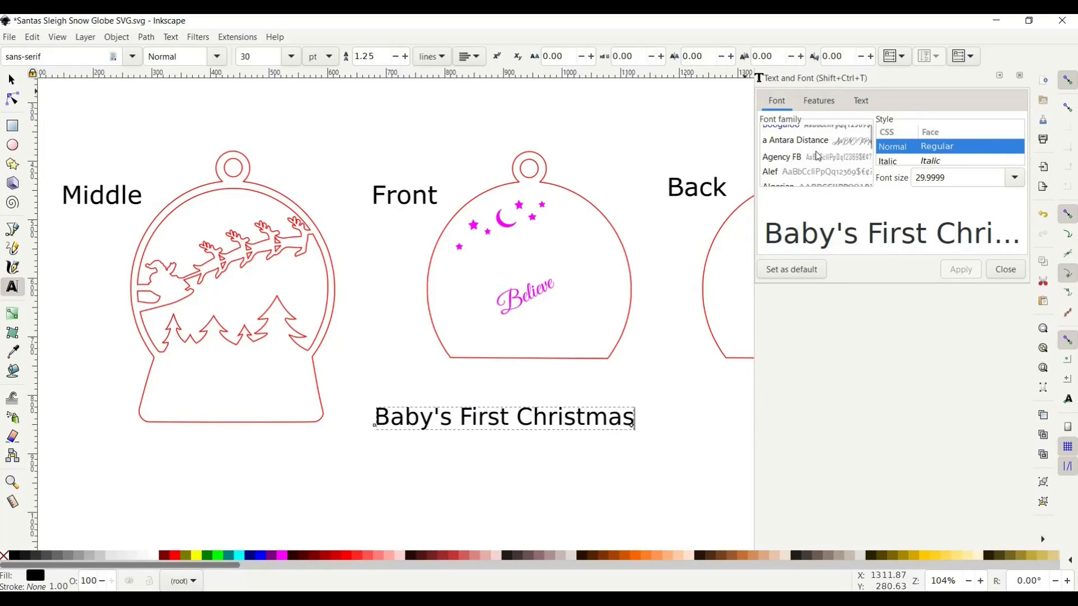
pyautogui.scroll(-3, 818, 156)
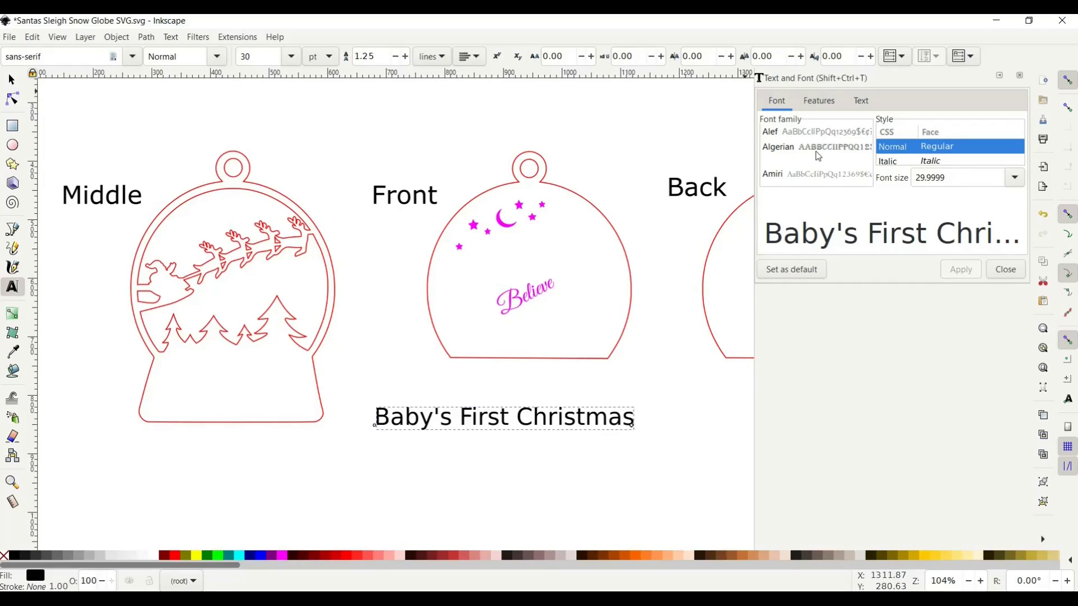
pyautogui.scroll(-5, 818, 156)
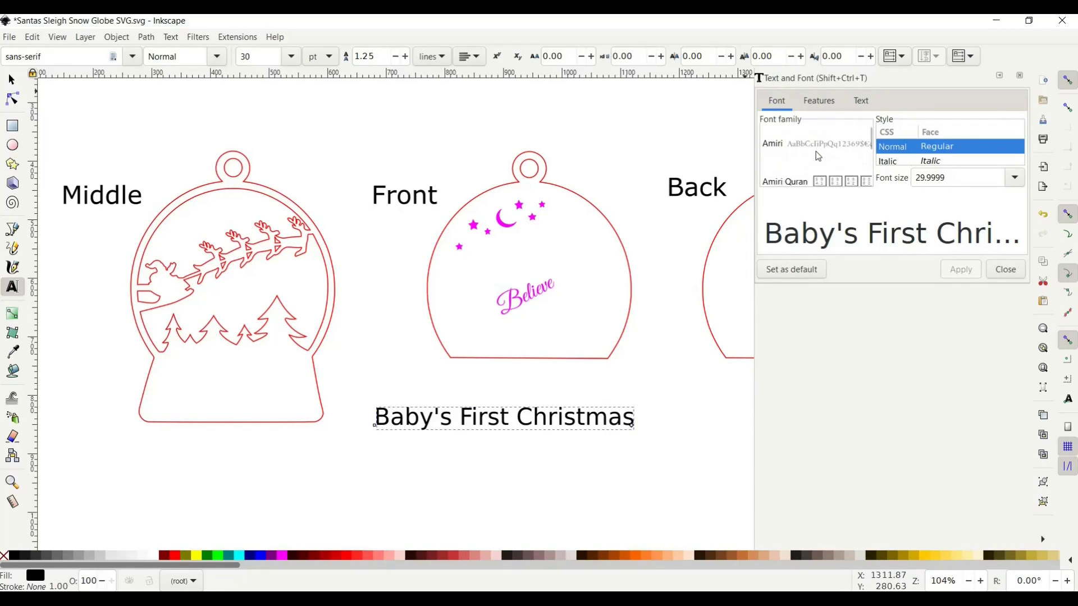
pyautogui.click(822, 168)
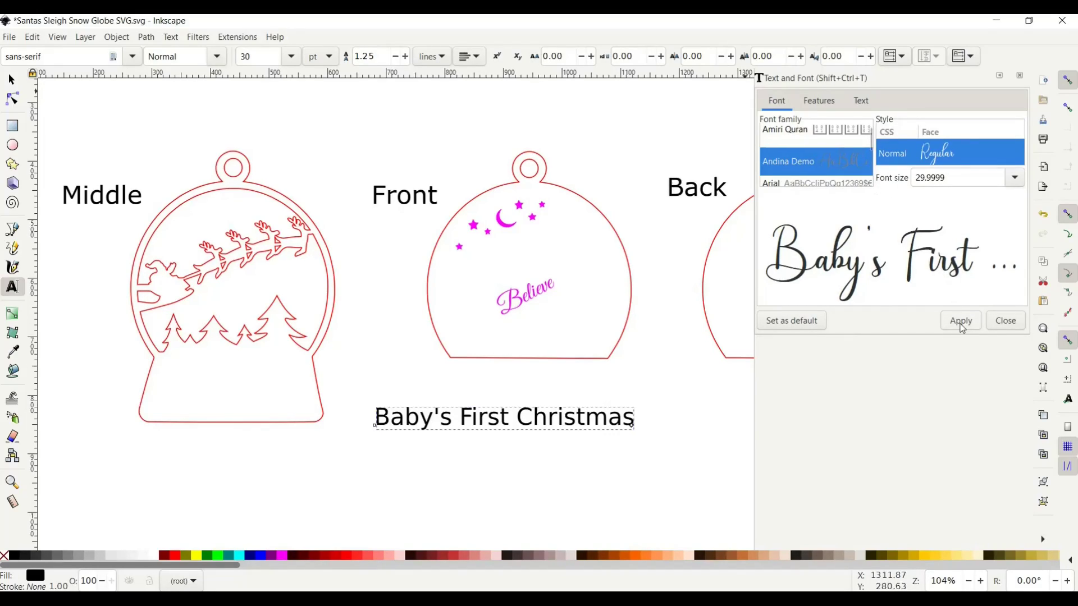
pyautogui.click(961, 327)
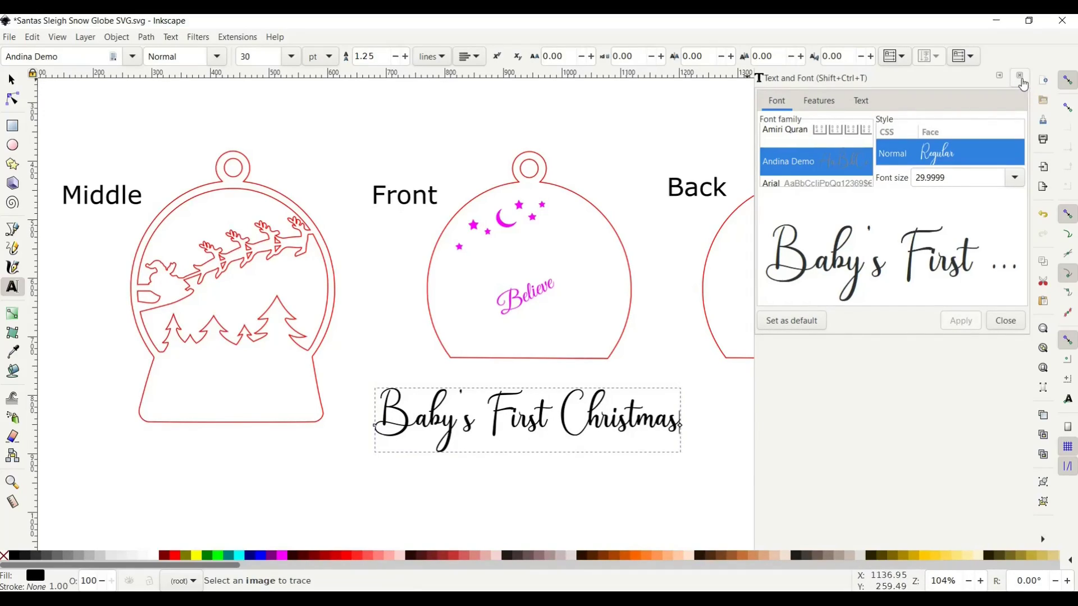
pyautogui.click(1022, 83)
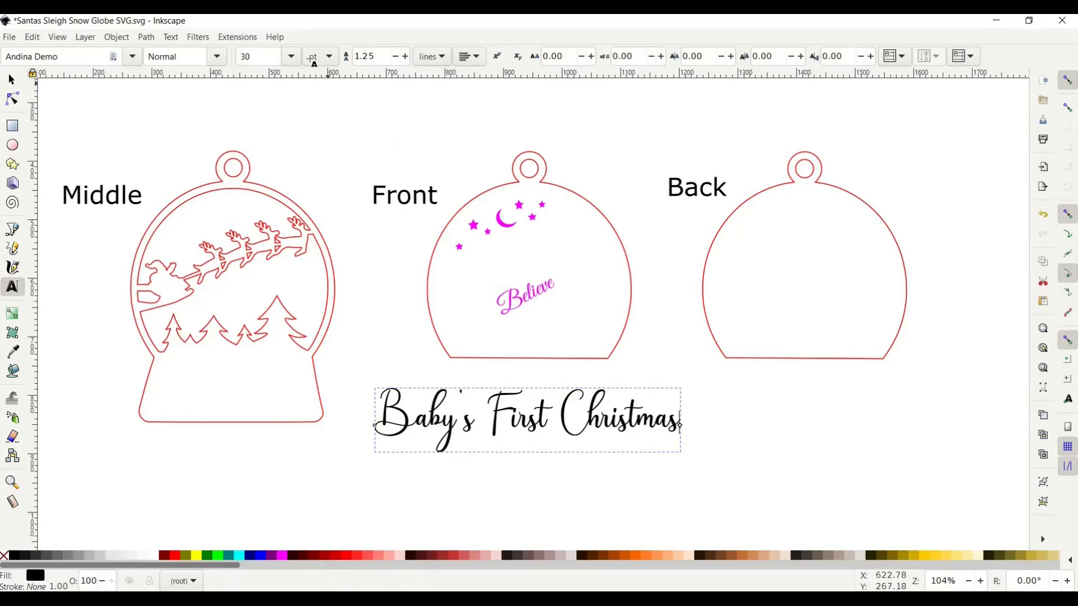
# Convert the "Baby's First Christmas" text to paths and select the resulting lettering as an object.
pyautogui.click(147, 37)
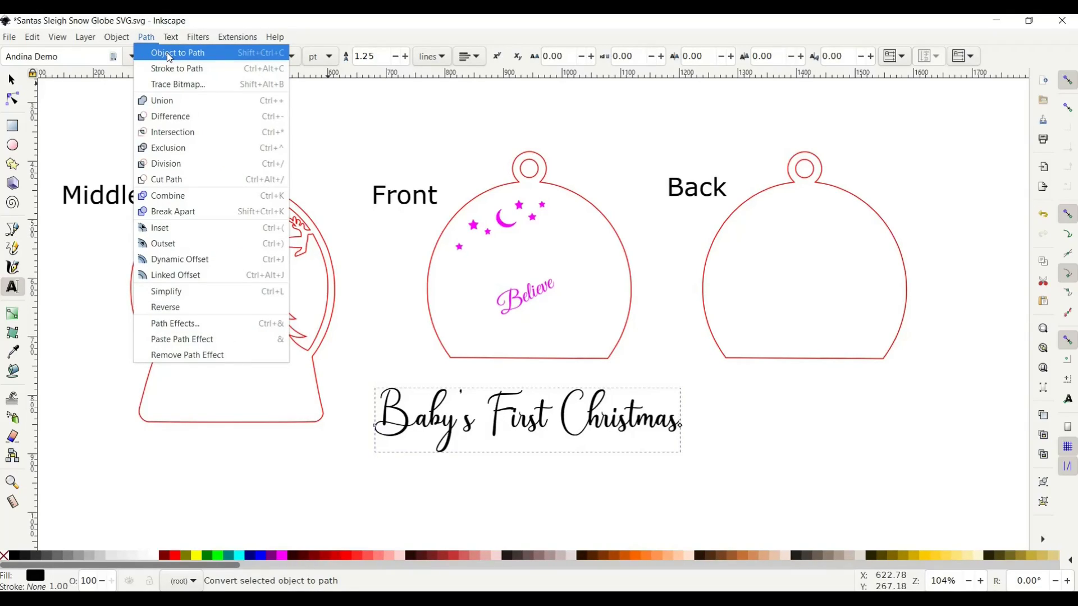
pyautogui.click(170, 54)
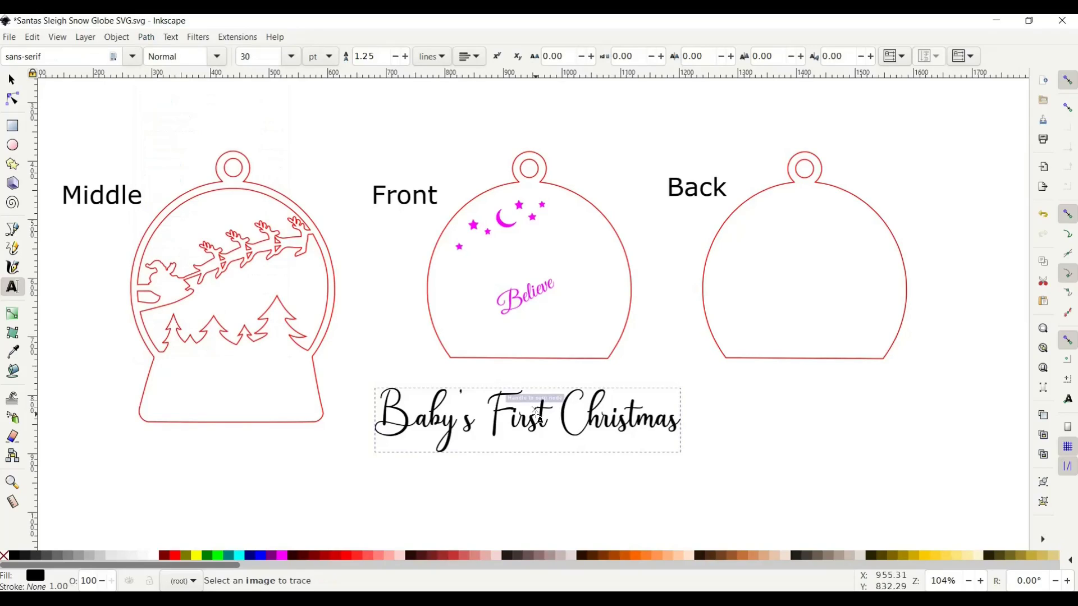
pyautogui.click(12, 80)
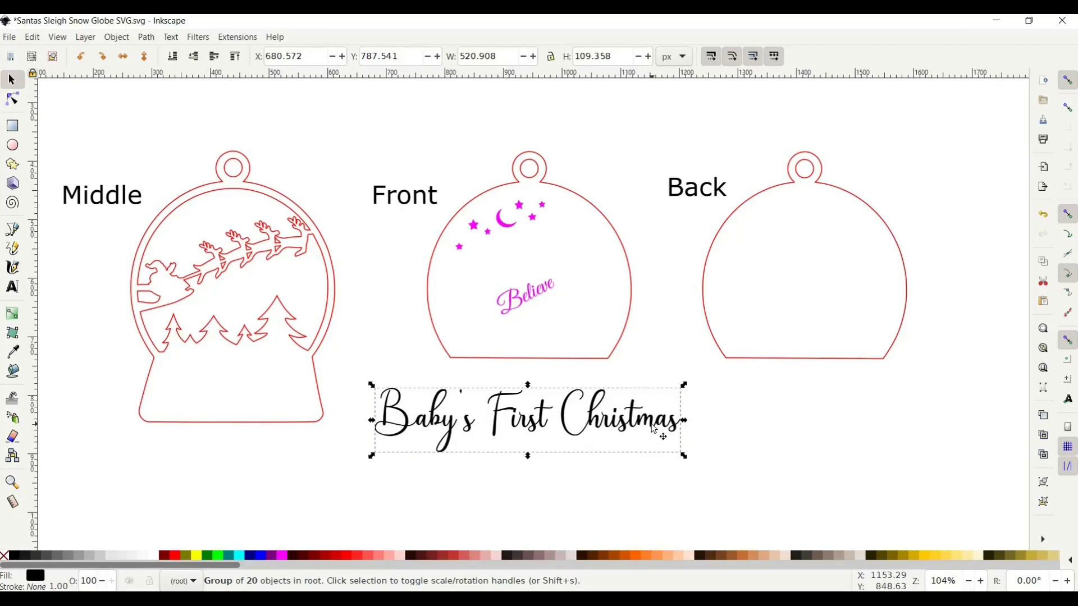
# Lock the width-to-height ratio and scale the lettering down to about 315 px wide.
pyautogui.moveTo(654, 429)
pyautogui.mouseDown()
pyautogui.moveTo(596, 422)
pyautogui.moveTo(673, 425)
pyautogui.mouseUp()
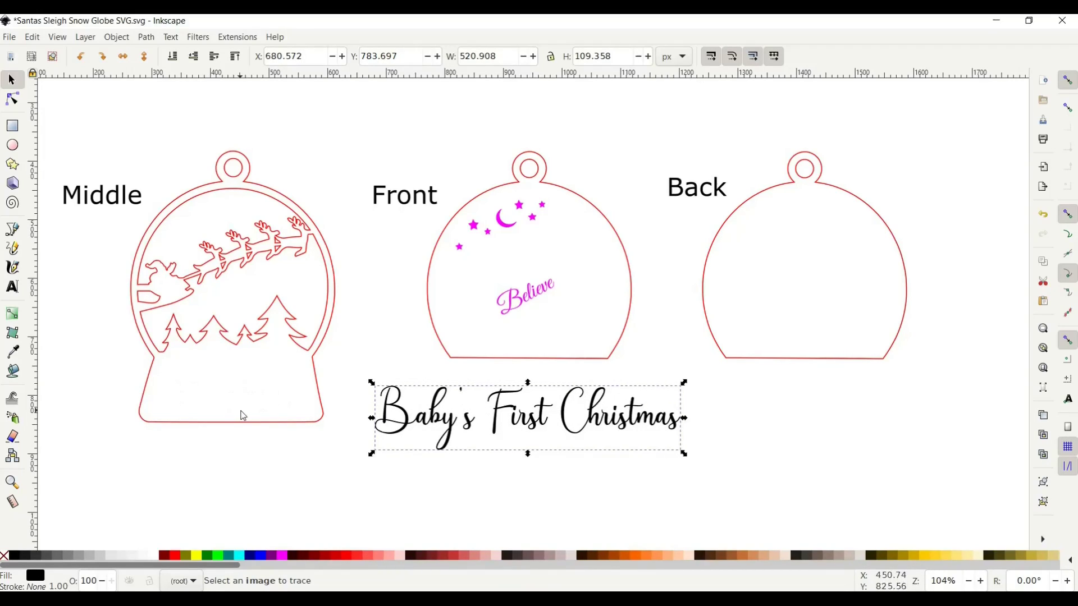
pyautogui.click(548, 57)
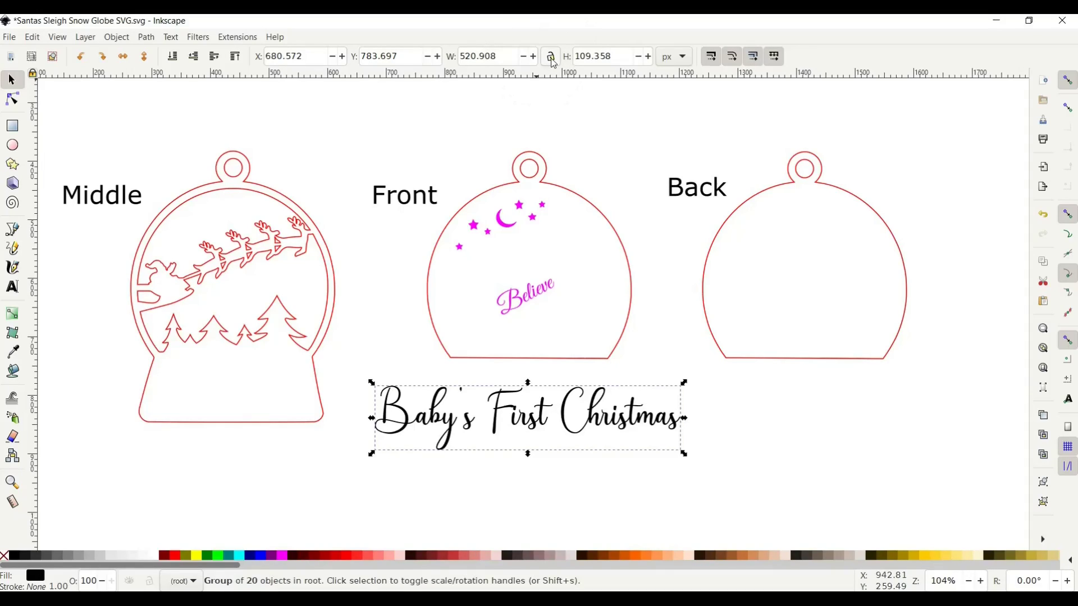
pyautogui.click(551, 57)
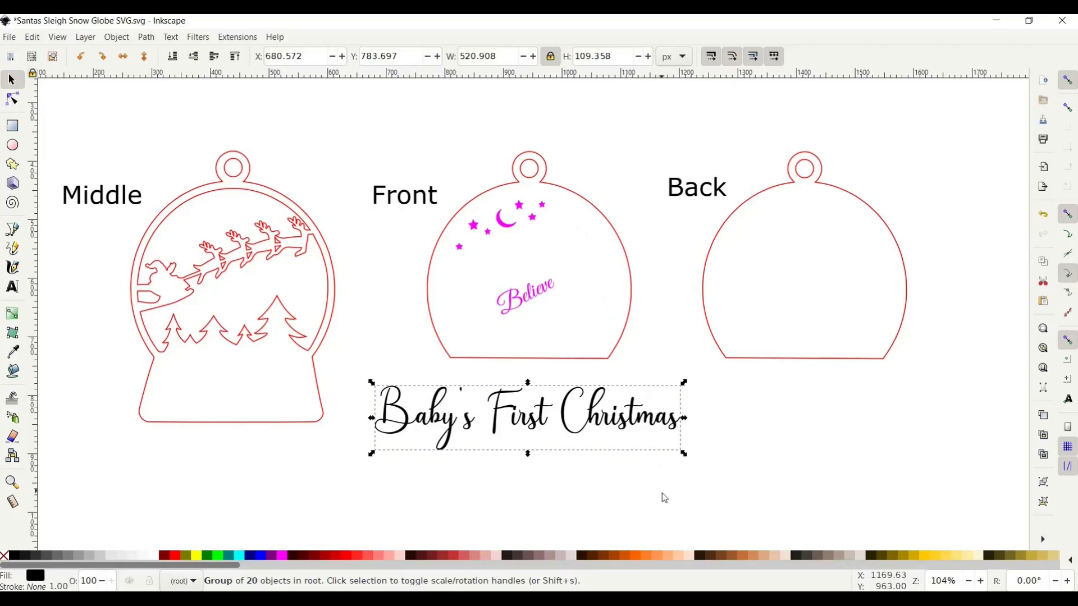
pyautogui.moveTo(686, 457); pyautogui.dragTo(584, 436)
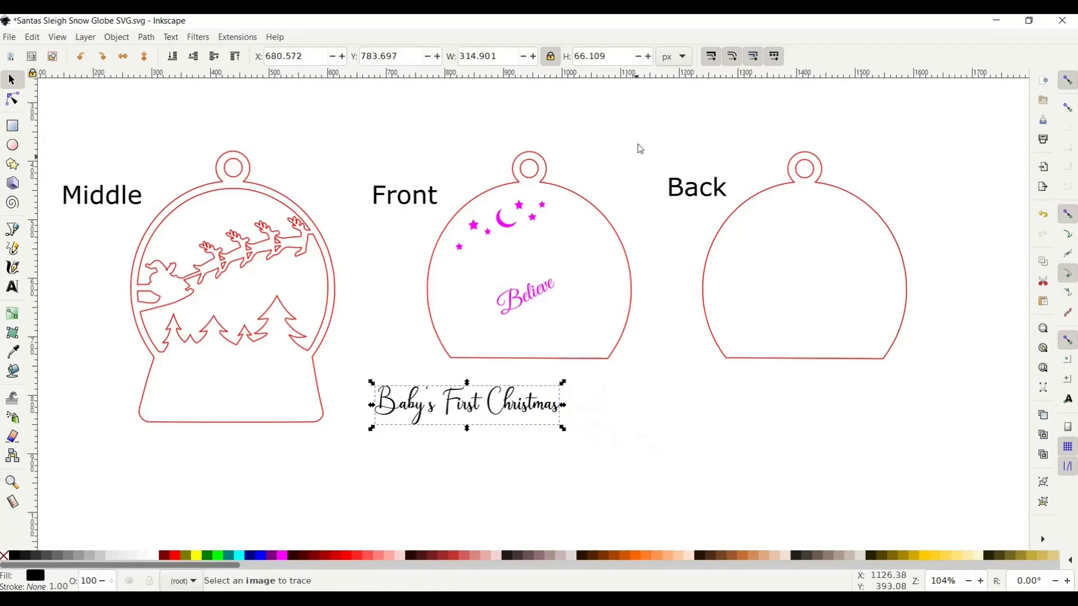
# Switch the units to inches, shrink the lettering to about 2.5 in wide and place it in the base of the Middle globe.
pyautogui.click(676, 57)
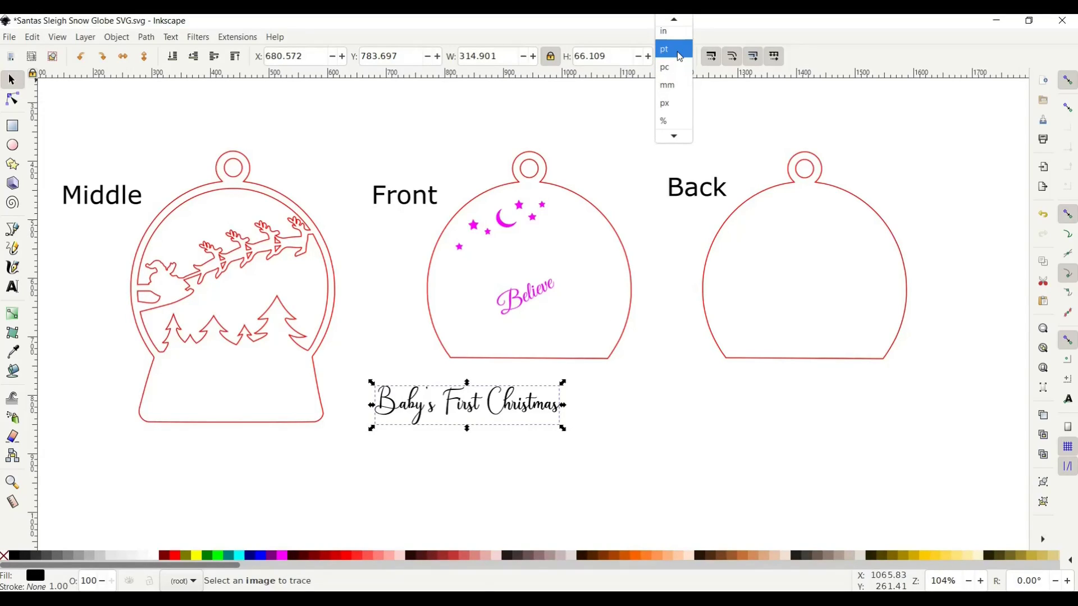
pyautogui.click(668, 31)
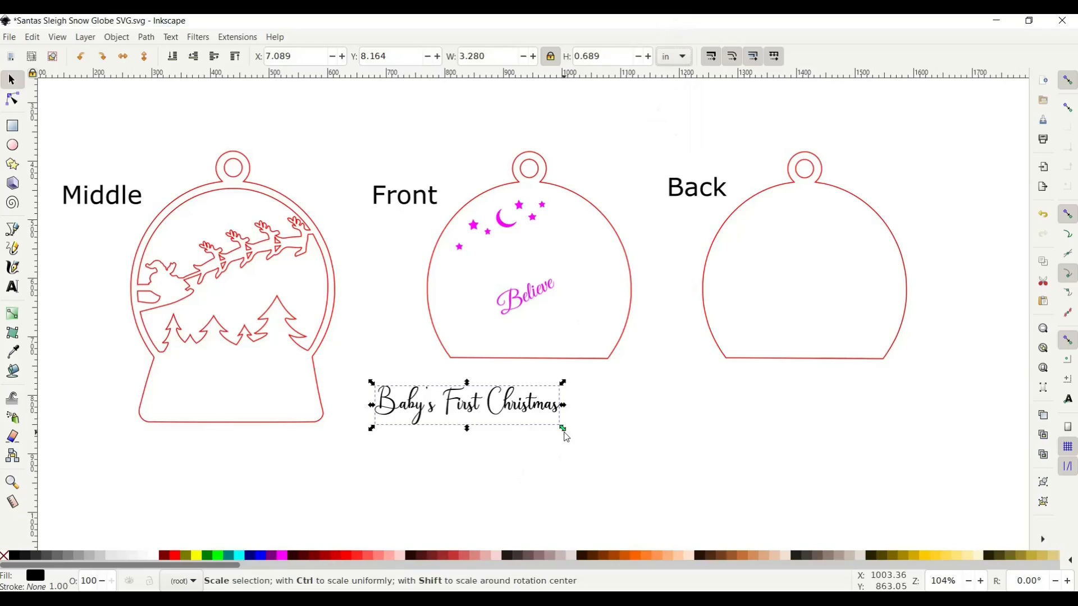
pyautogui.moveTo(563, 429); pyautogui.dragTo(283, 392)
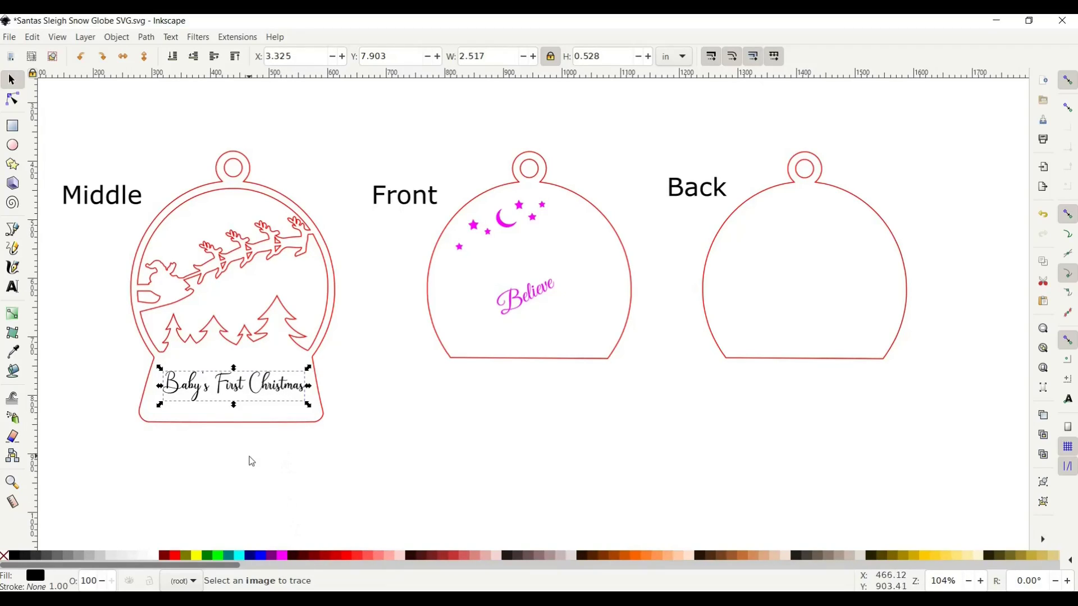
# Ungroup the "Baby's First Christmas" lettering in the globe's base into separate letter paths.
pyautogui.press('+')
pyautogui.press('+')
pyautogui.hscroll(-5, 251, 462)
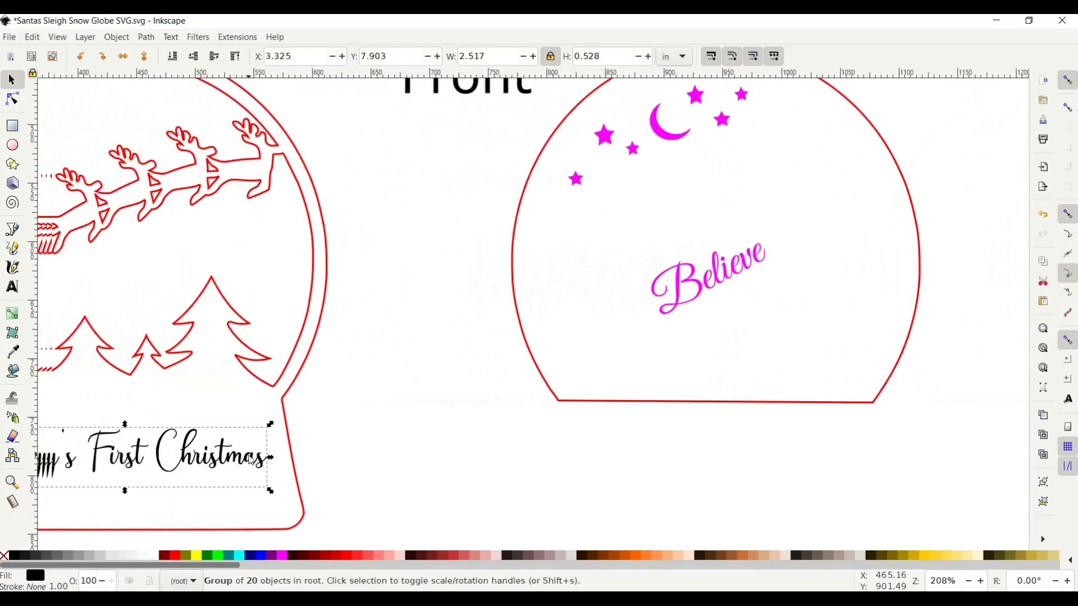
pyautogui.hscroll(-6, 251, 461)
pyautogui.scroll(-2, 251, 460)
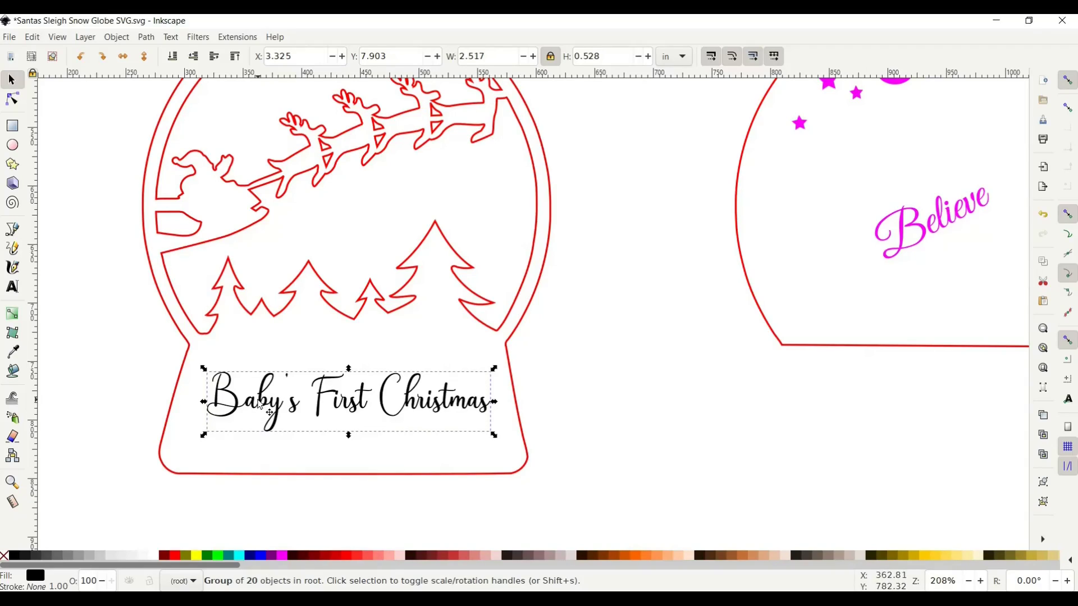
pyautogui.scroll(1, 256, 404)
pyautogui.scroll(-3, 257, 404)
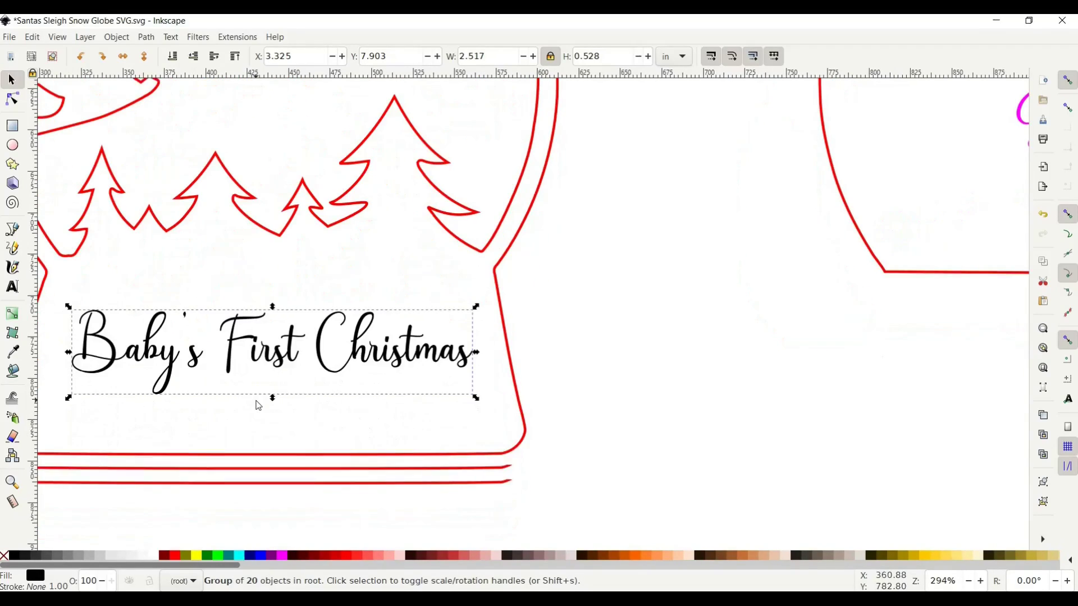
pyautogui.hscroll(-4, 257, 404)
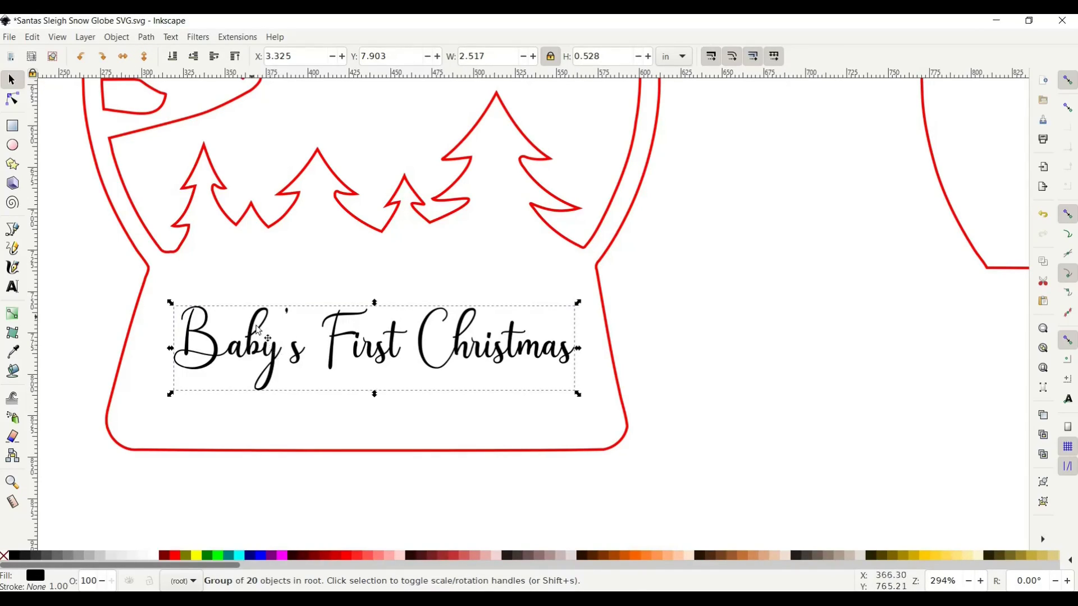
pyautogui.click(117, 37)
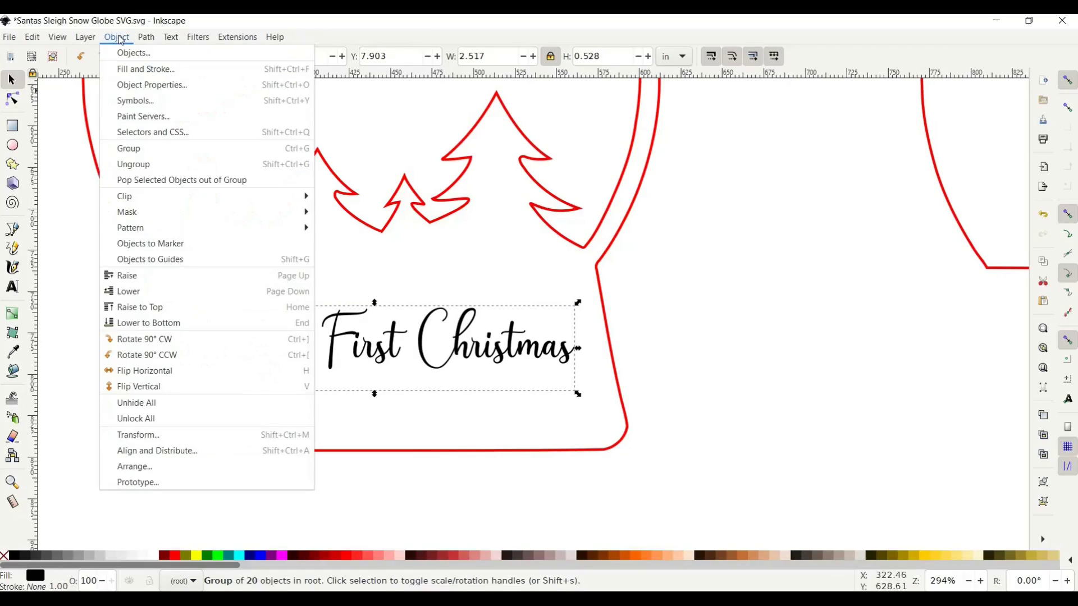
pyautogui.click(141, 164)
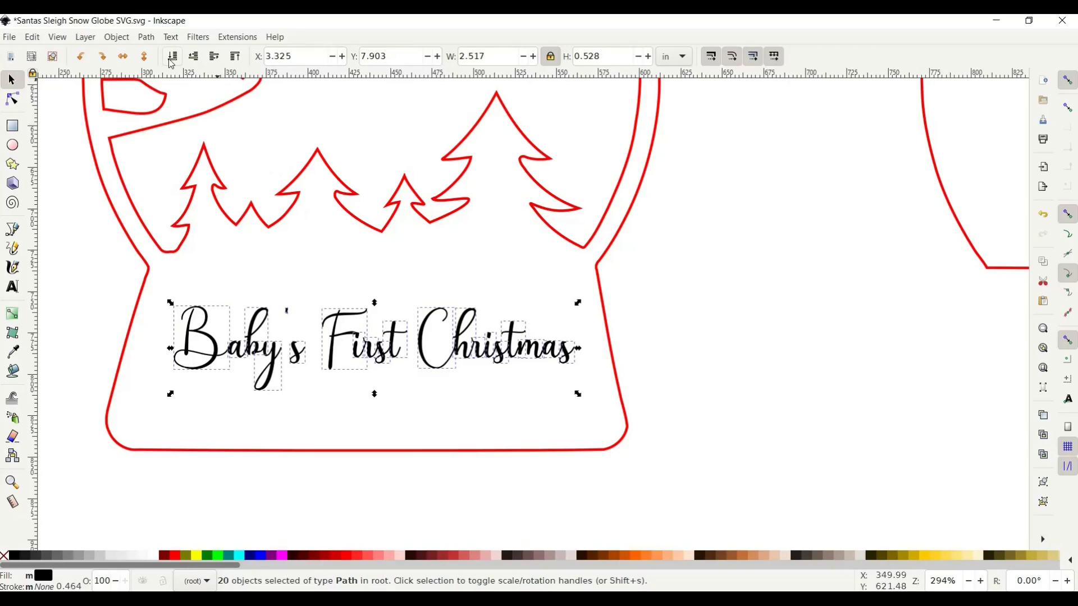
# Unite the letter paths into a single path with Union and fill it with magenta.
pyautogui.click(147, 38)
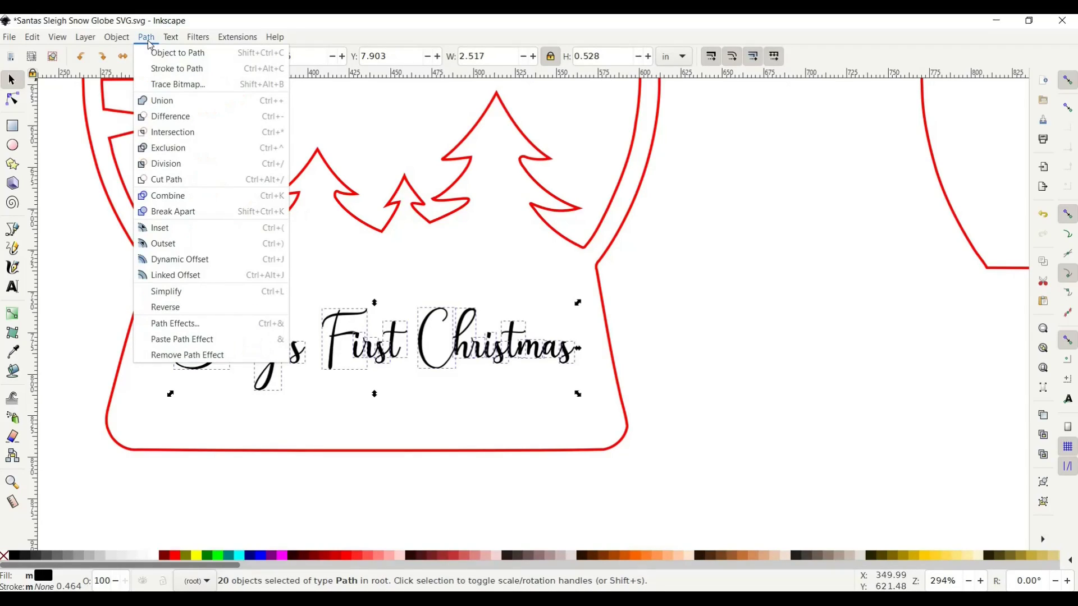
pyautogui.click(167, 101)
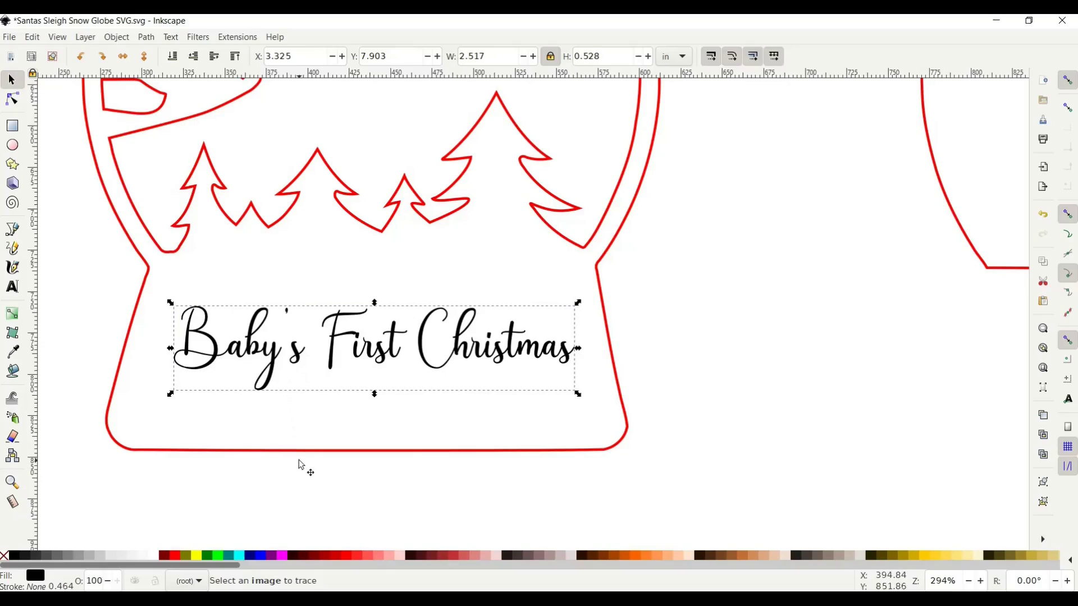
pyautogui.click(286, 557)
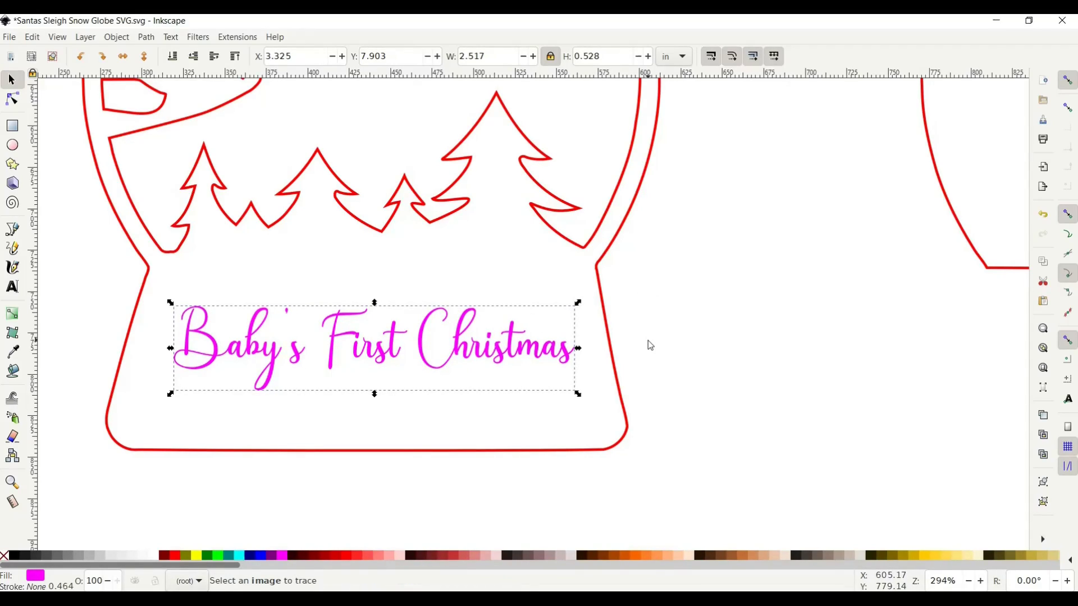
# Center the "Baby's First Christmas" lettering horizontally on the Middle globe.
pyautogui.press('-')
pyautogui.press('-')
pyautogui.scroll(1, 648, 340)
pyautogui.hscroll(4, 648, 340)
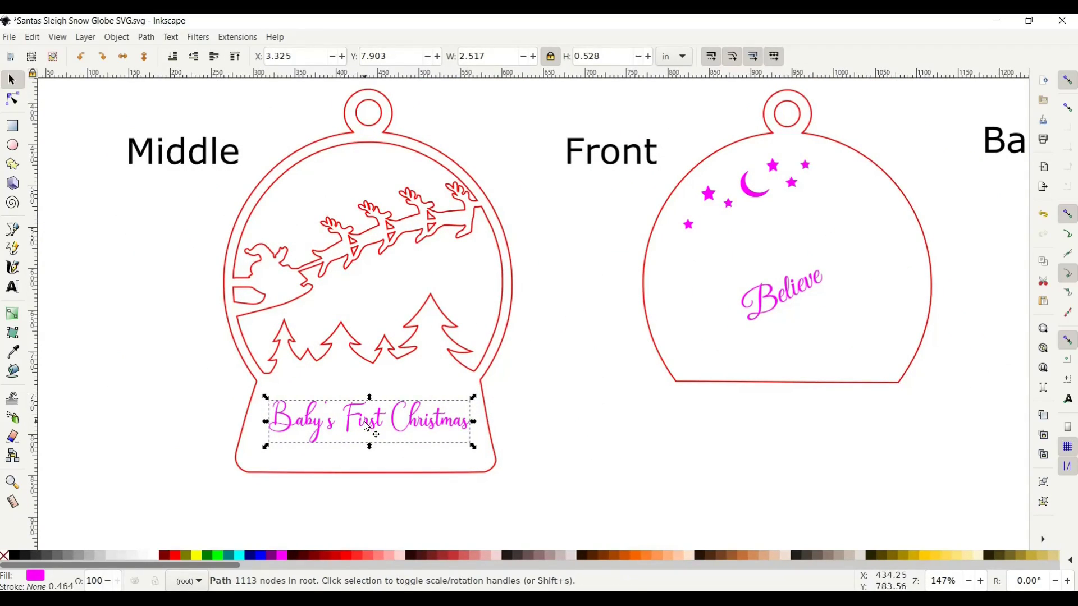
pyautogui.keyDown('shift'); pyautogui.click(353, 252); pyautogui.keyUp('shift')
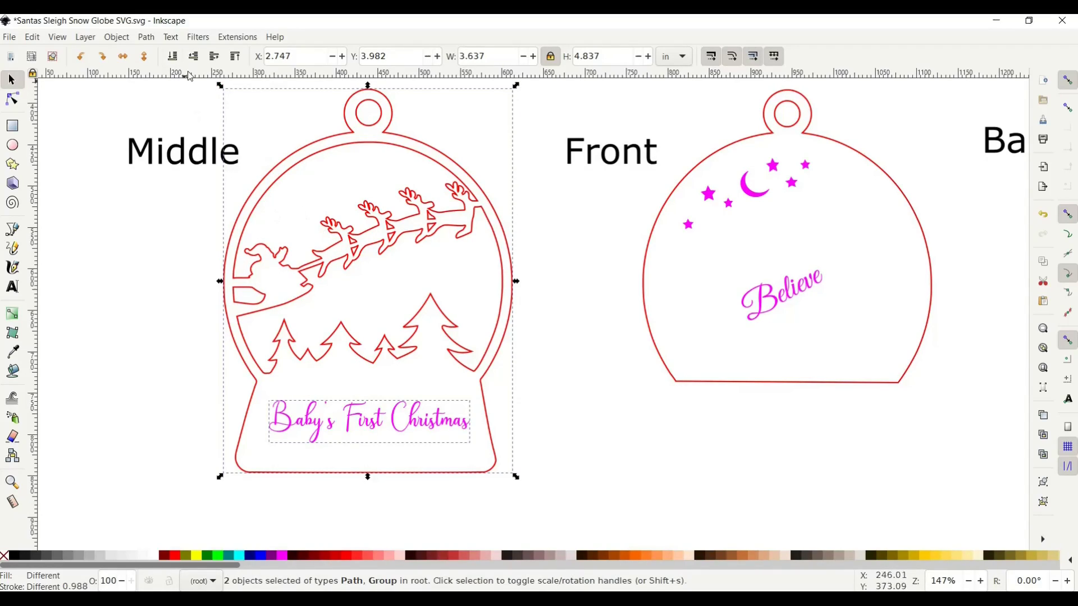
pyautogui.click(118, 38)
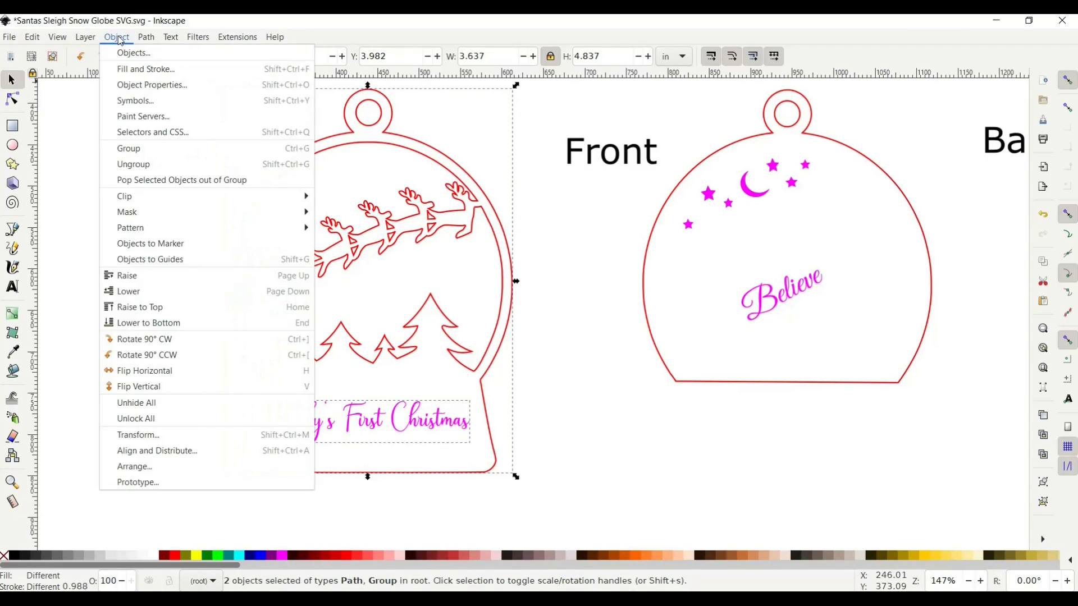
pyautogui.click(174, 454)
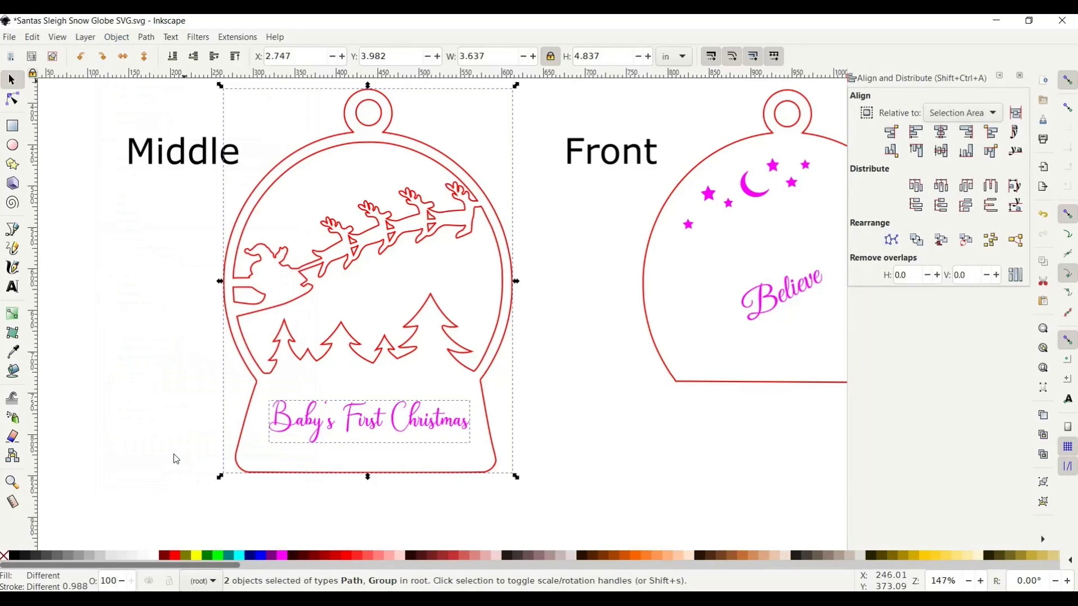
pyautogui.click(942, 133)
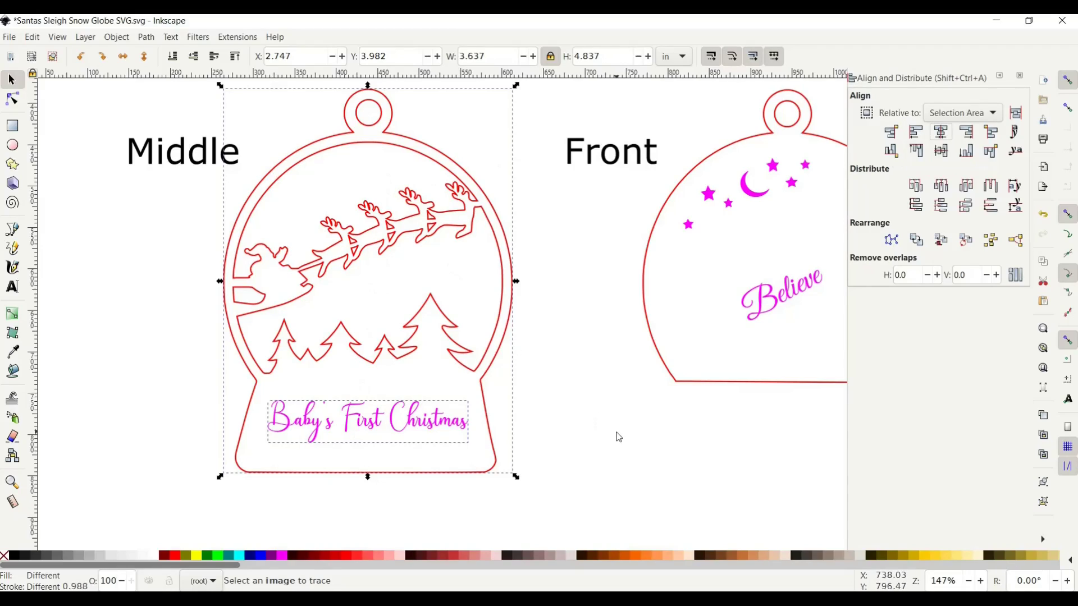
pyautogui.click(568, 381)
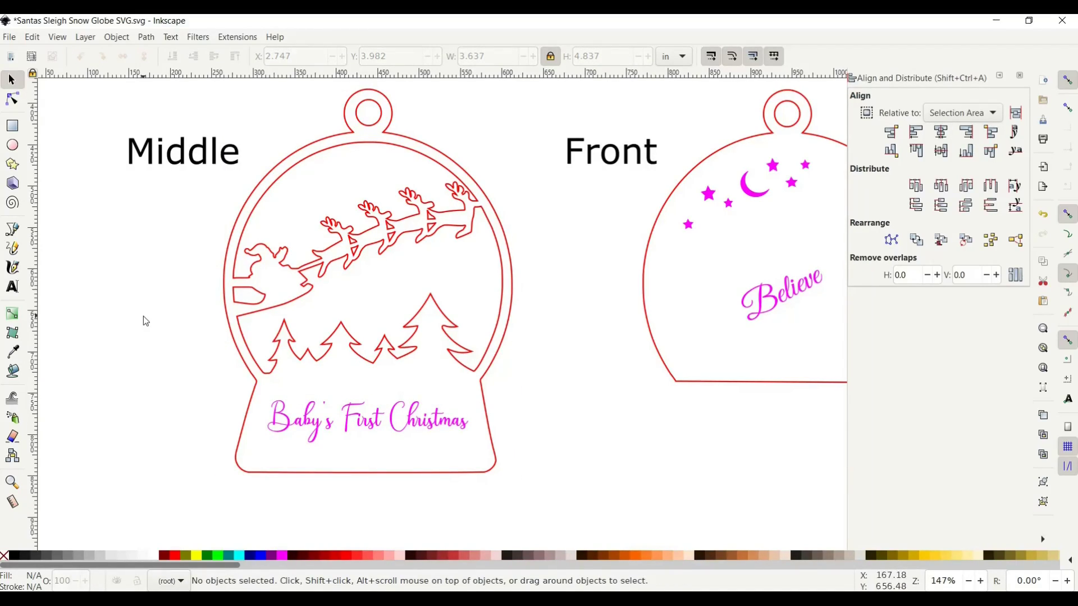
# Add a "2021" text object in the empty area beside the Middle globe's lower half.
pyautogui.click(12, 287)
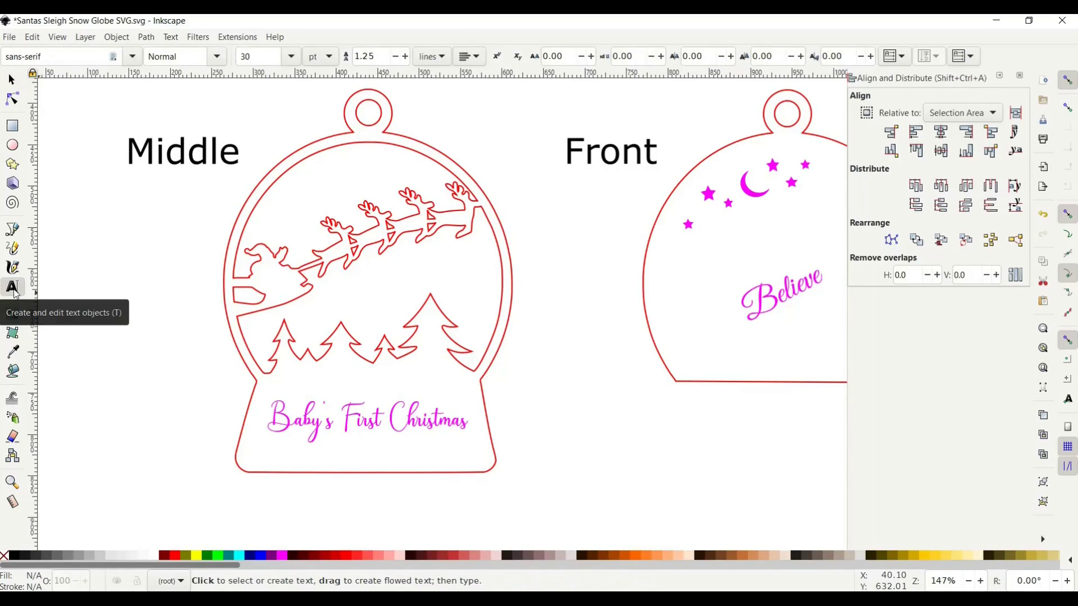
pyautogui.click(109, 384)
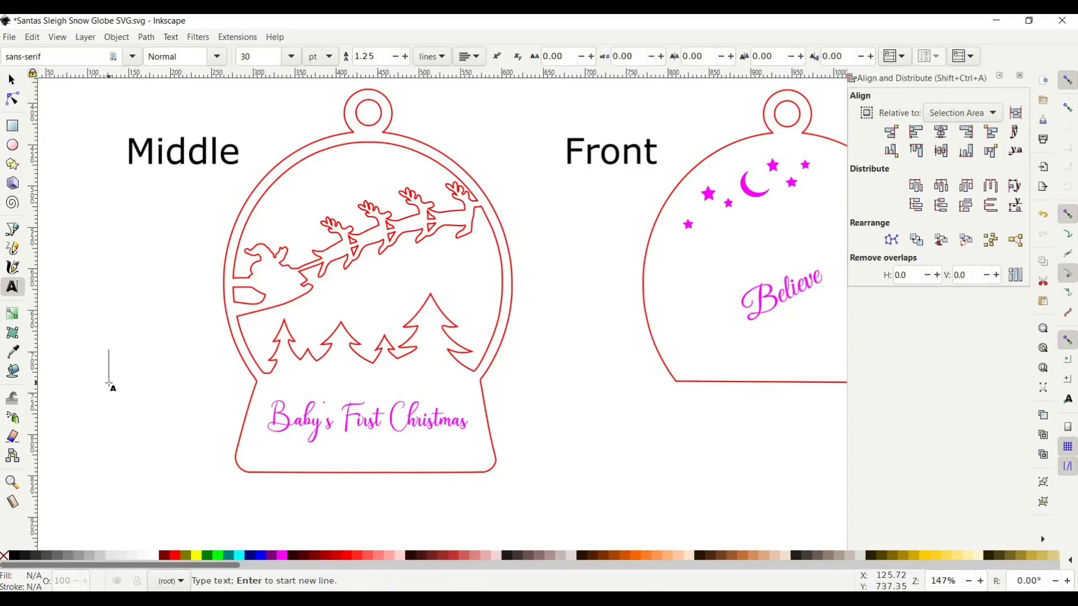
pyautogui.write('2021')
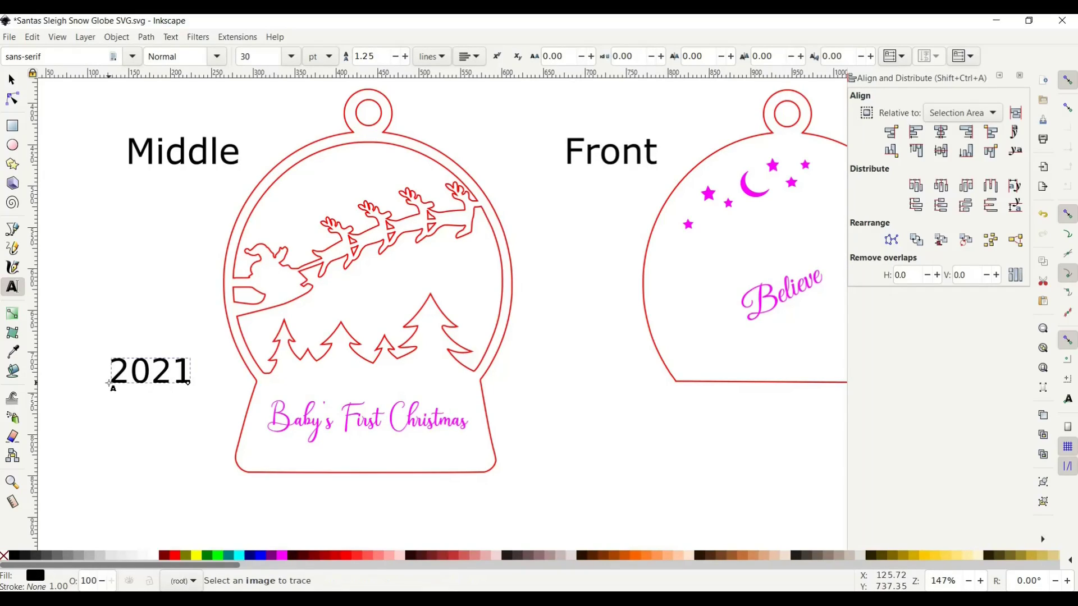
# Try several font families for the "2021" text and apply Amiri in the regular style.
pyautogui.press('ctrl')
pyautogui.click(174, 41)
pyautogui.click(185, 57)
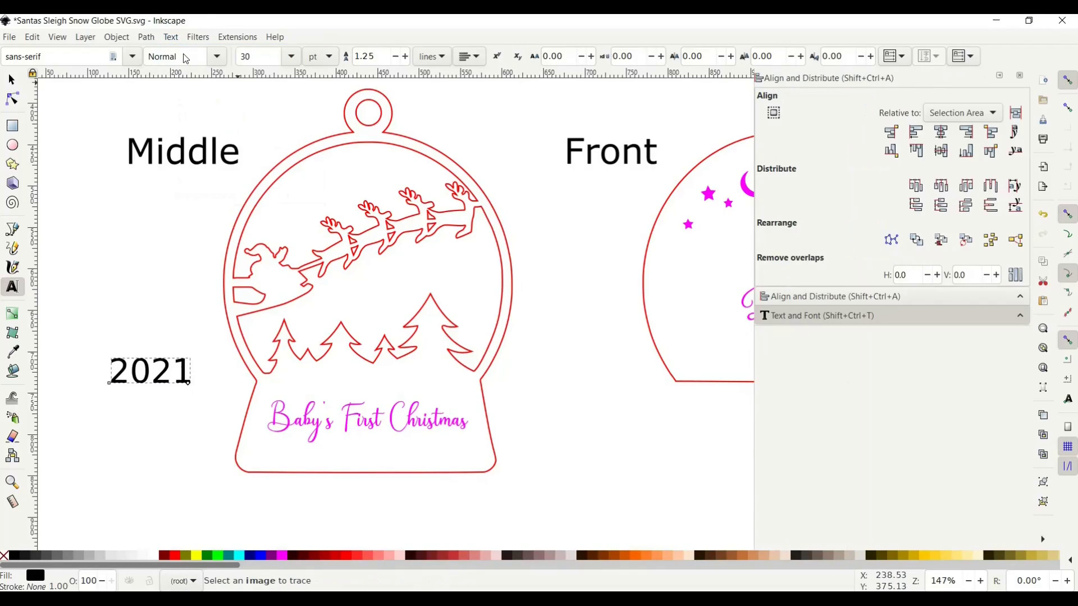
pyautogui.click(1020, 76)
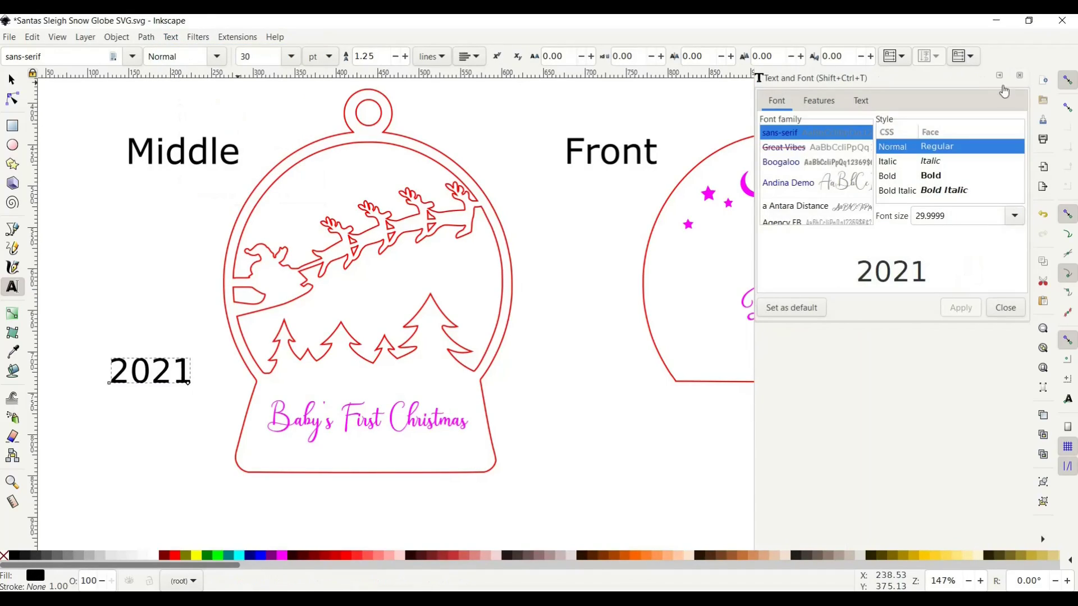
pyautogui.click(809, 184)
pyautogui.click(802, 164)
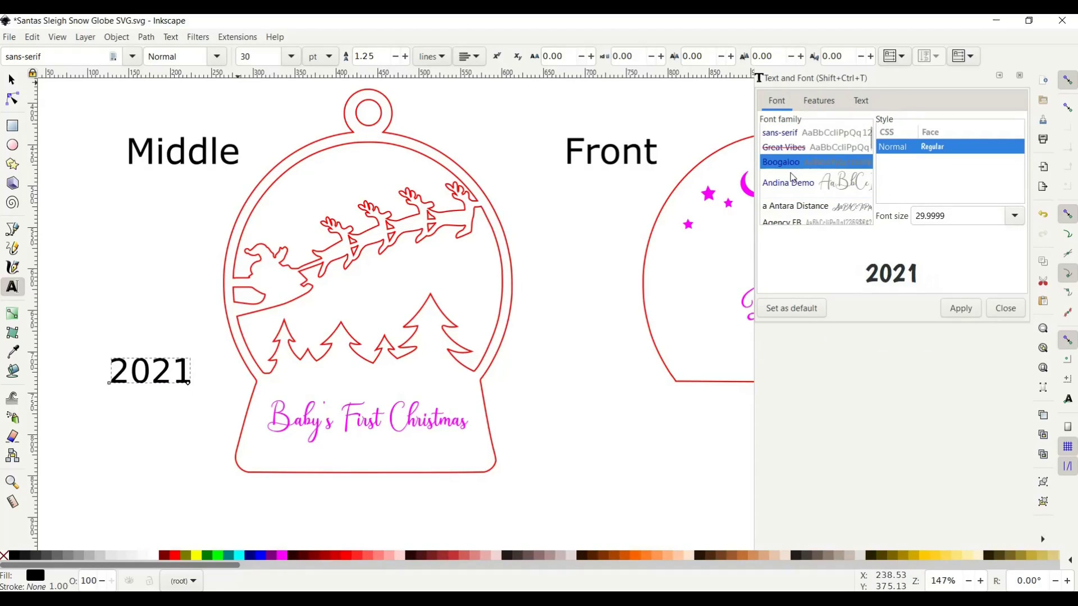
pyautogui.click(807, 213)
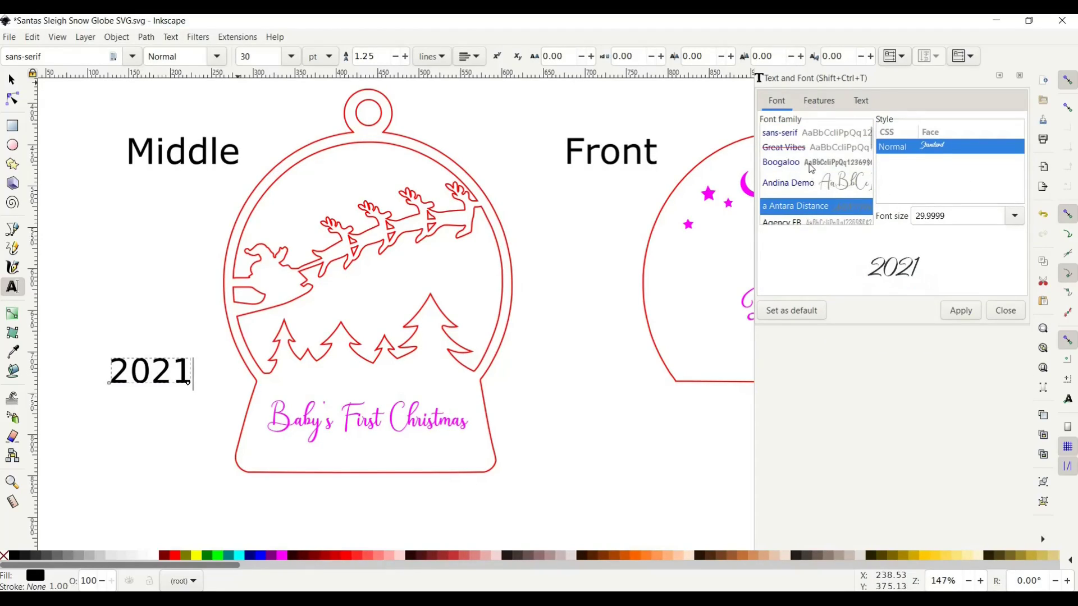
pyautogui.scroll(-2, 805, 174)
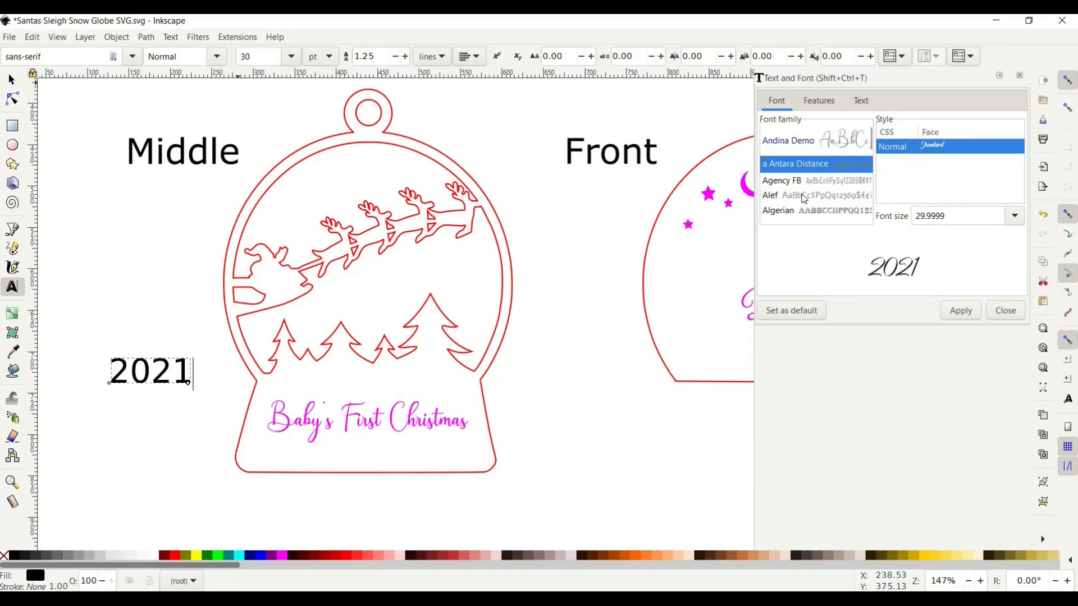
pyautogui.click(804, 197)
pyautogui.click(808, 213)
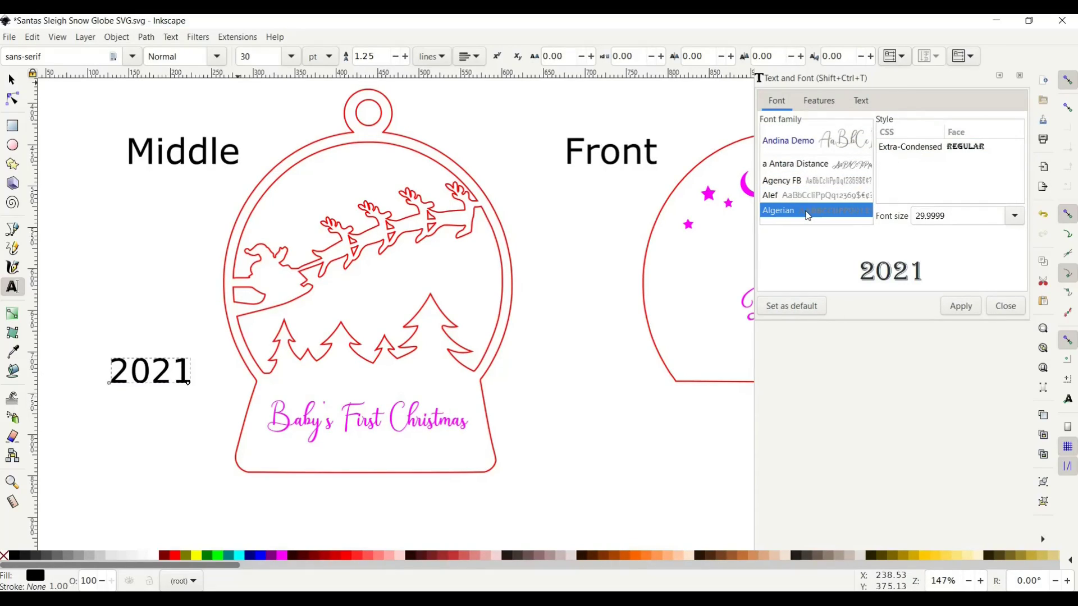
pyautogui.press('Down')
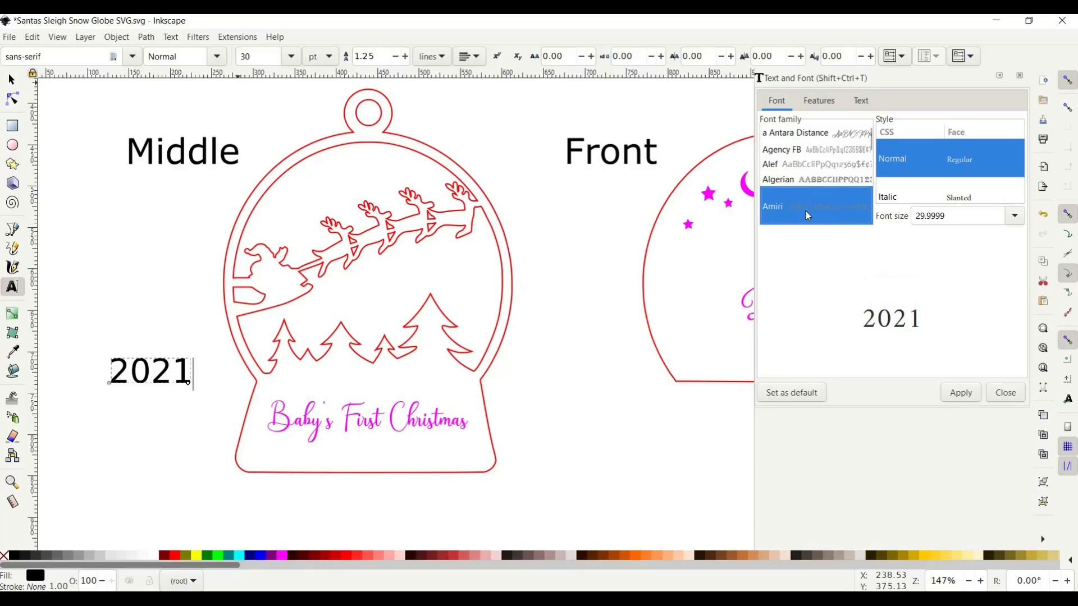
pyautogui.click(961, 394)
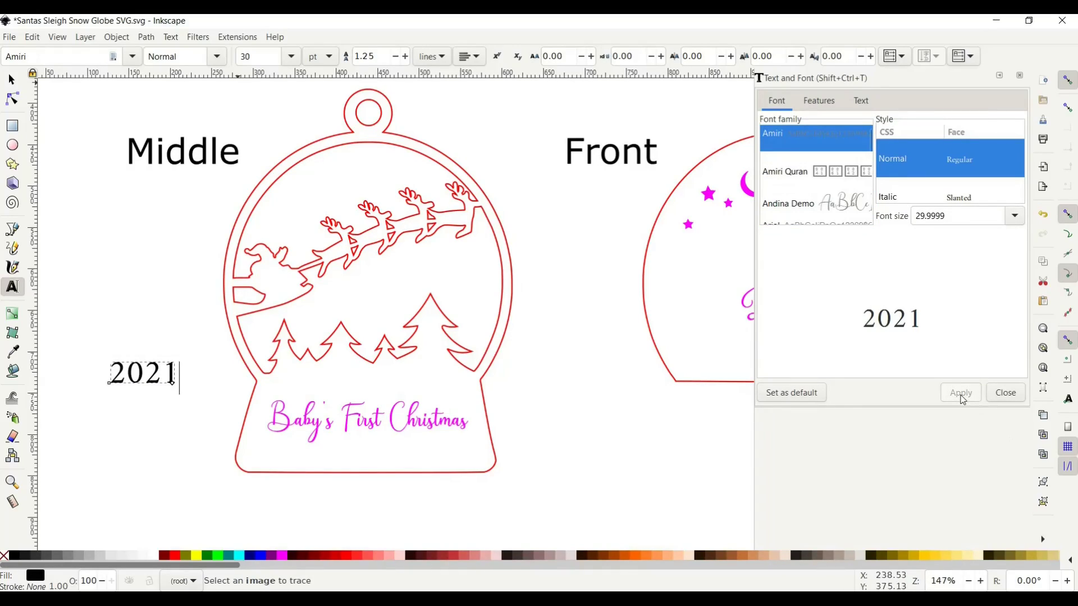
pyautogui.click(1028, 78)
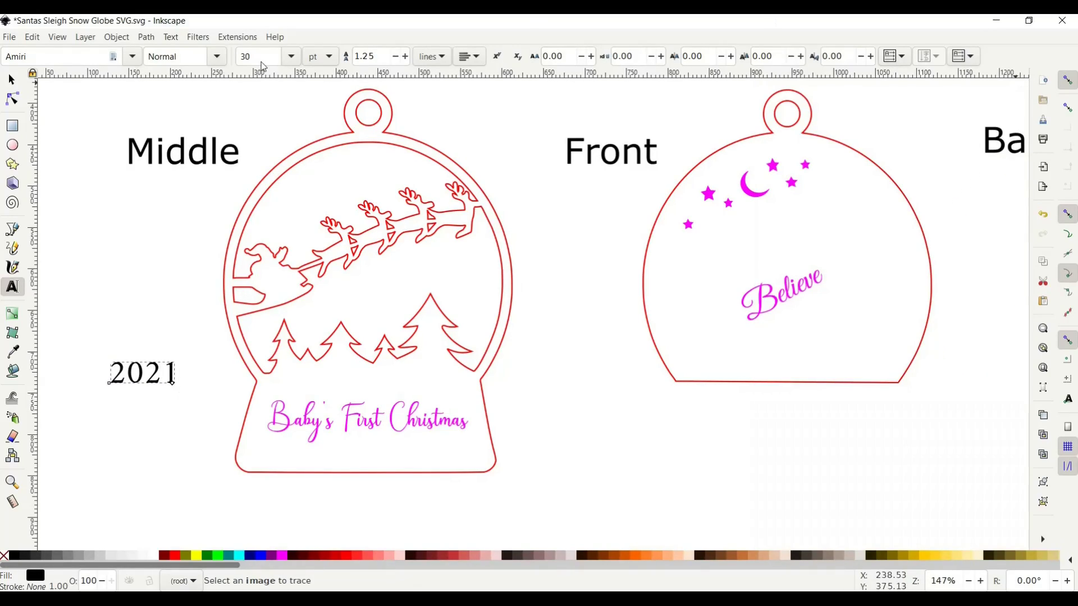
# Convert the "2021" text to paths, scale it to about 0.63 in wide and place it beneath "Baby's First Christmas" in the base.
pyautogui.click(147, 38)
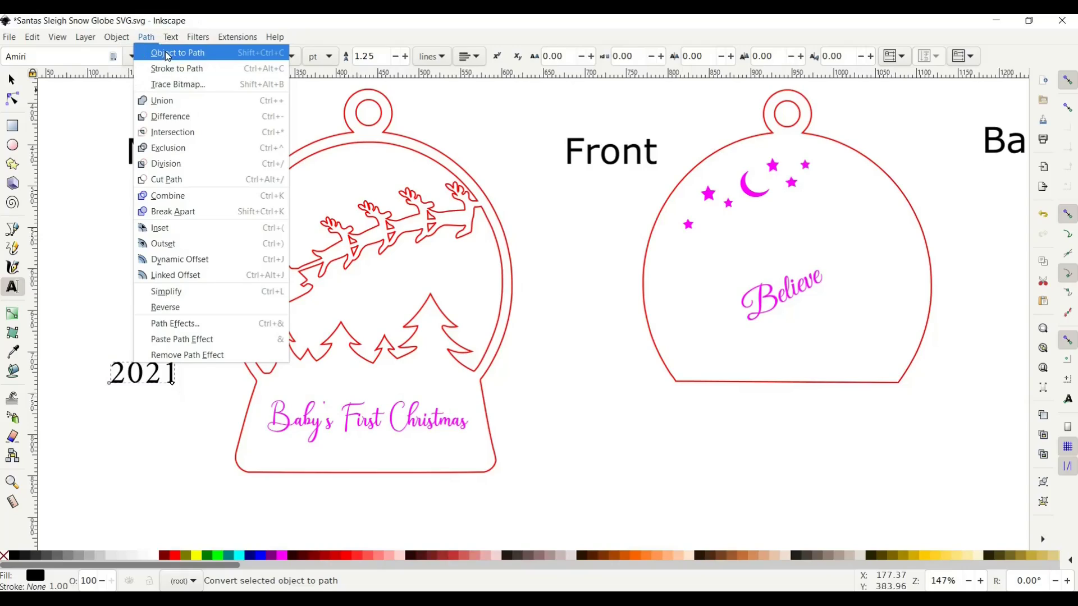
pyautogui.click(168, 57)
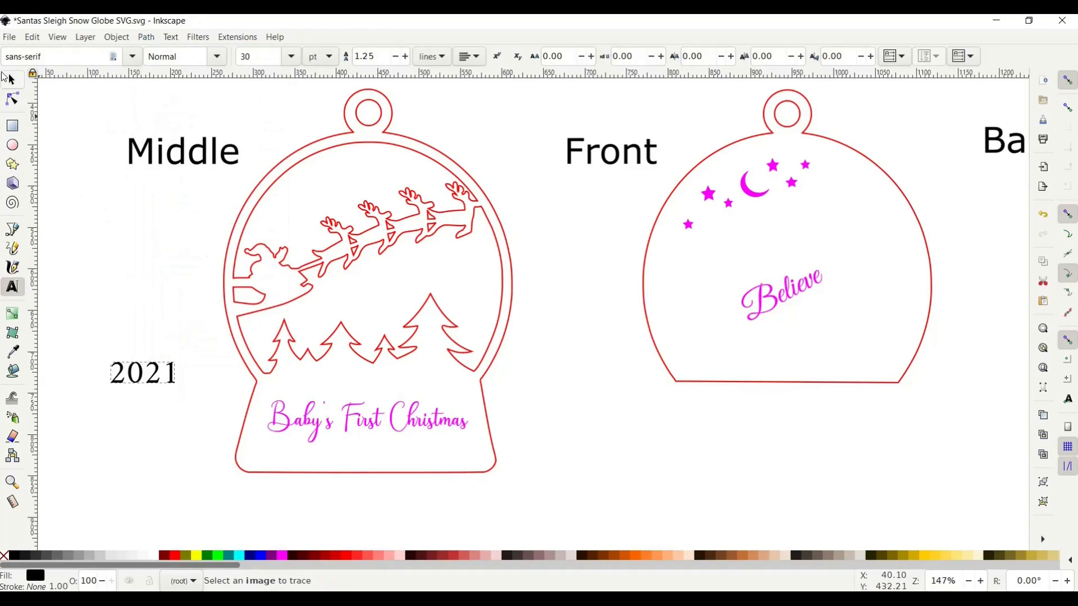
pyautogui.click(13, 80)
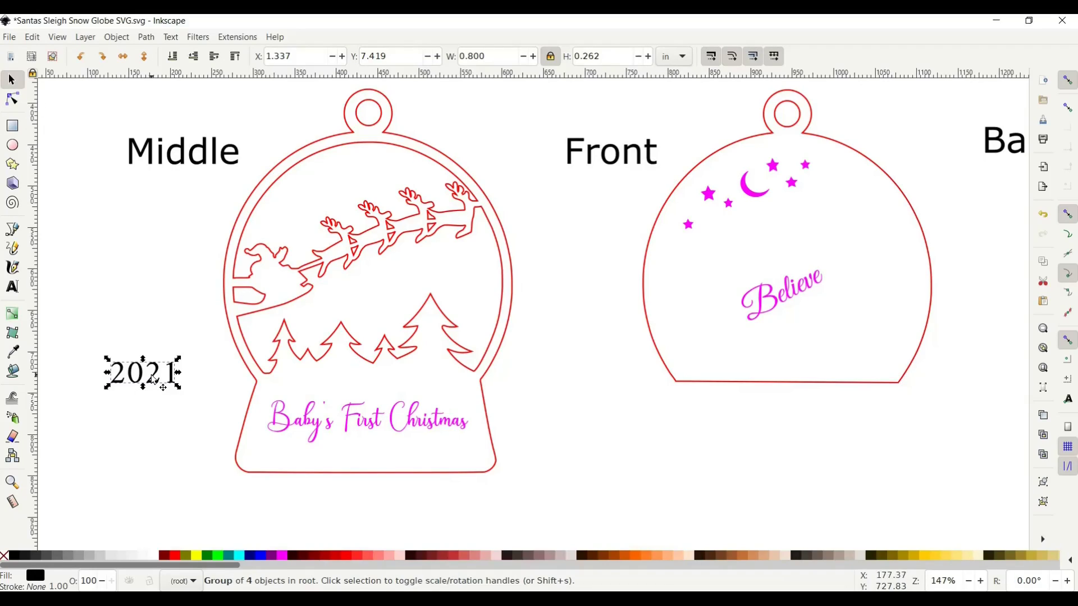
pyautogui.moveTo(153, 379); pyautogui.dragTo(366, 460)
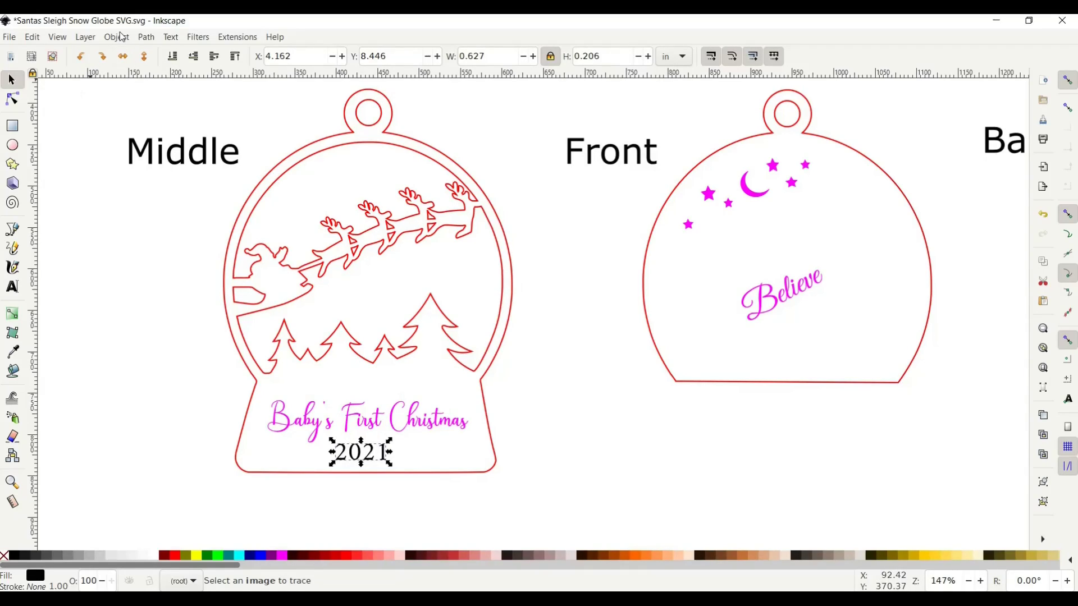
# Try to center the "2021" lettering horizontally on the Middle globe.
pyautogui.keyDown('ctrl'); pyautogui.click(241, 328); pyautogui.keyUp('ctrl')
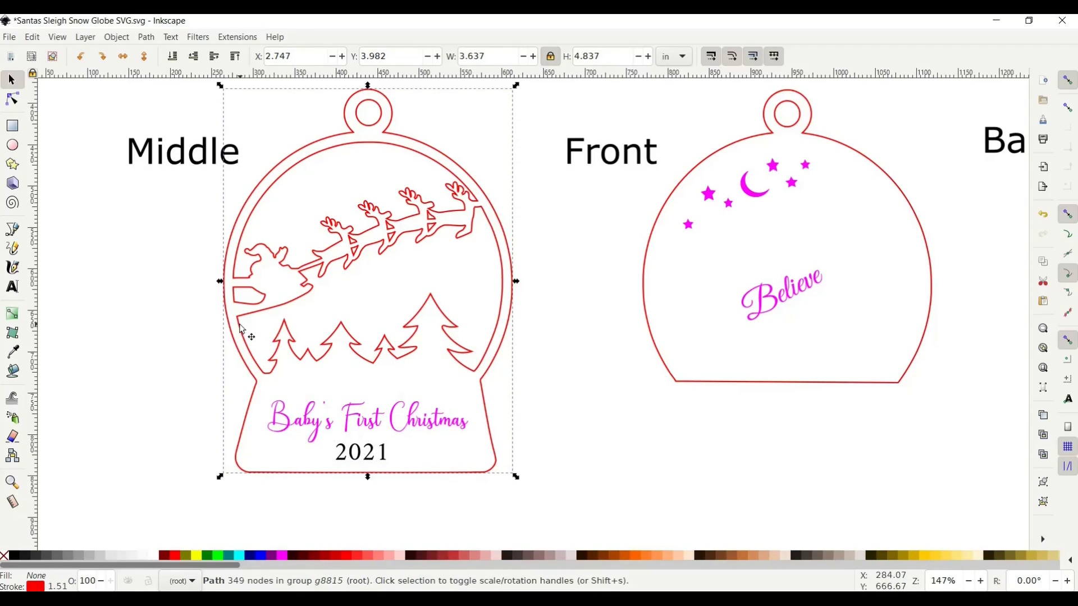
pyautogui.click(118, 37)
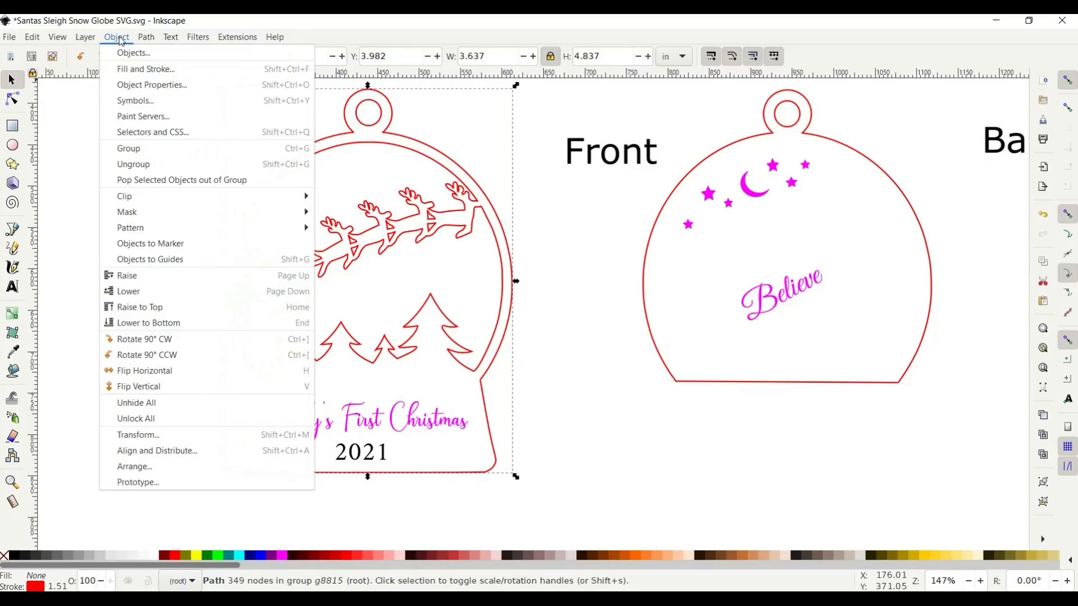
pyautogui.click(173, 451)
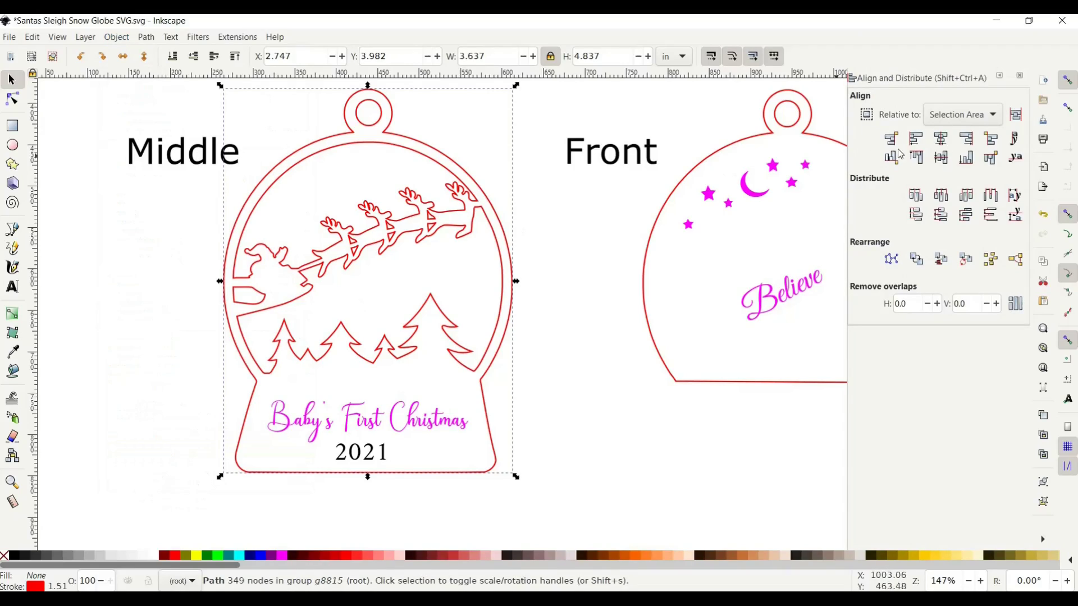
pyautogui.click(942, 145)
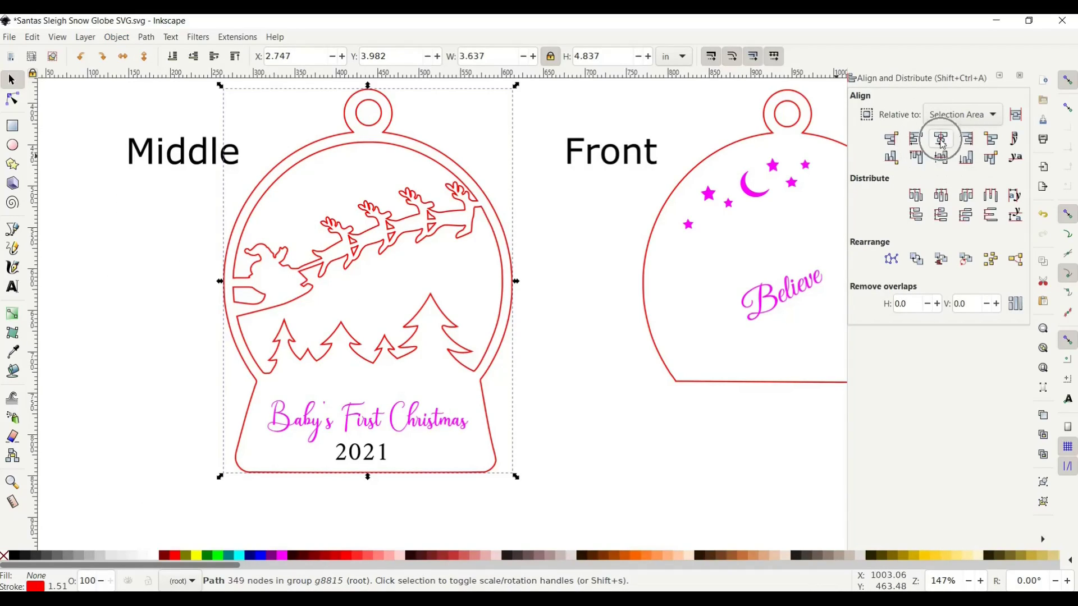
pyautogui.click(942, 144)
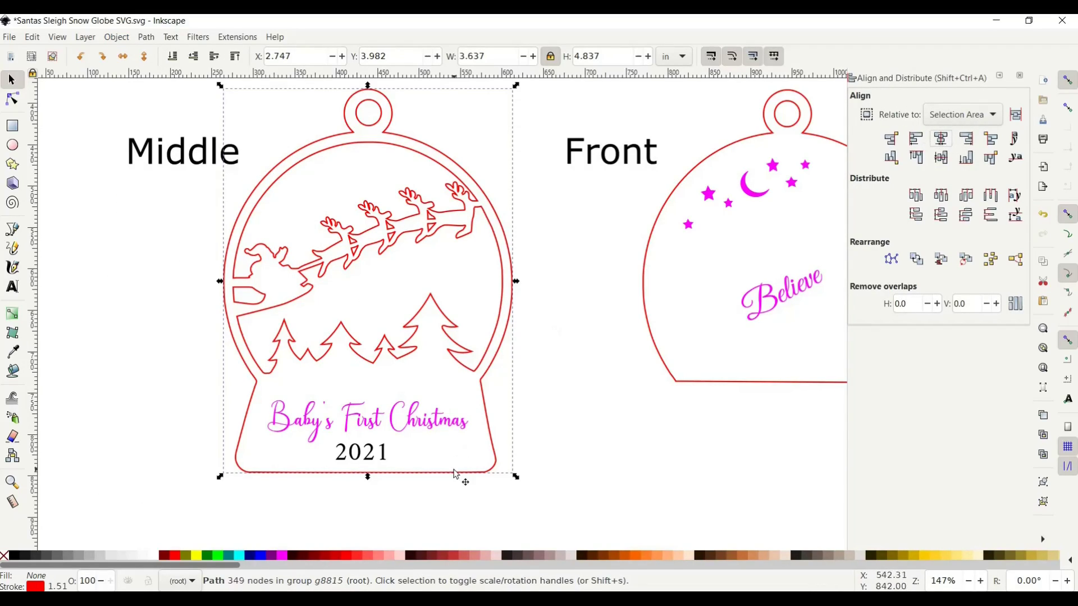
pyautogui.click(611, 430)
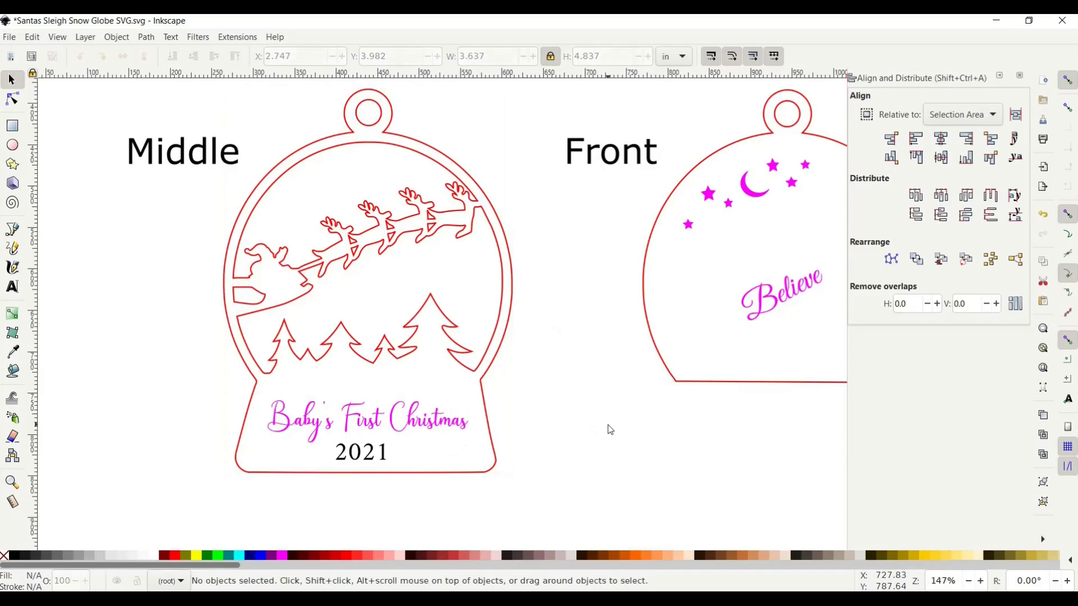
# Fill the "2021" lettering with magenta to match the name lettering above it.
pyautogui.click(377, 456)
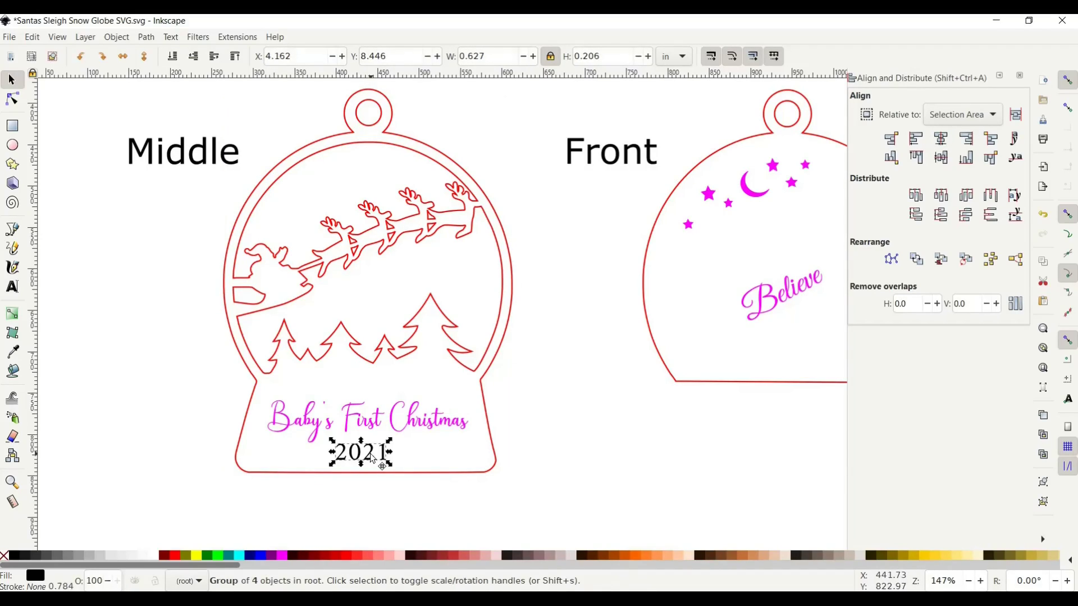
pyautogui.click(283, 555)
pyautogui.click(401, 495)
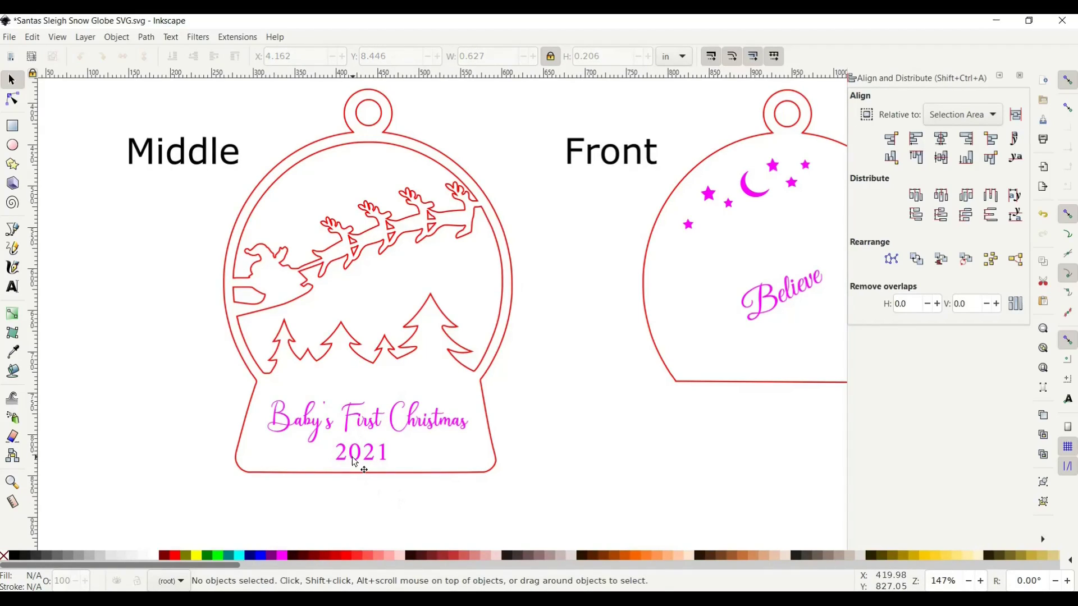
# Examine the "Baby's First Christmas" and "2021" lettering in the Middle globe's base up close.
pyautogui.press('+')
pyautogui.press('+')
pyautogui.scroll(-10, 355, 462)
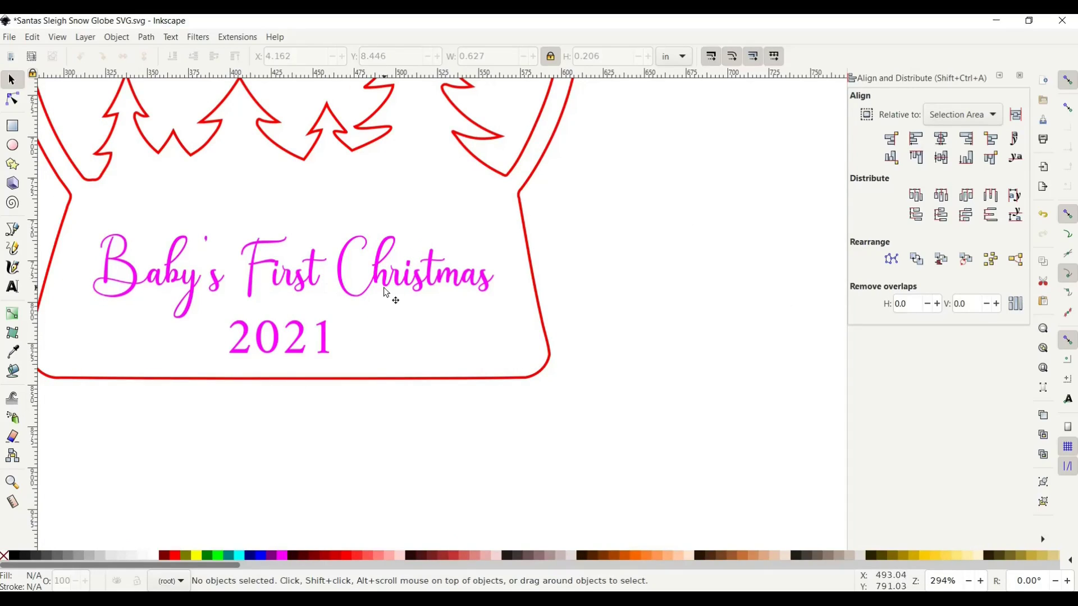
pyautogui.click(277, 353)
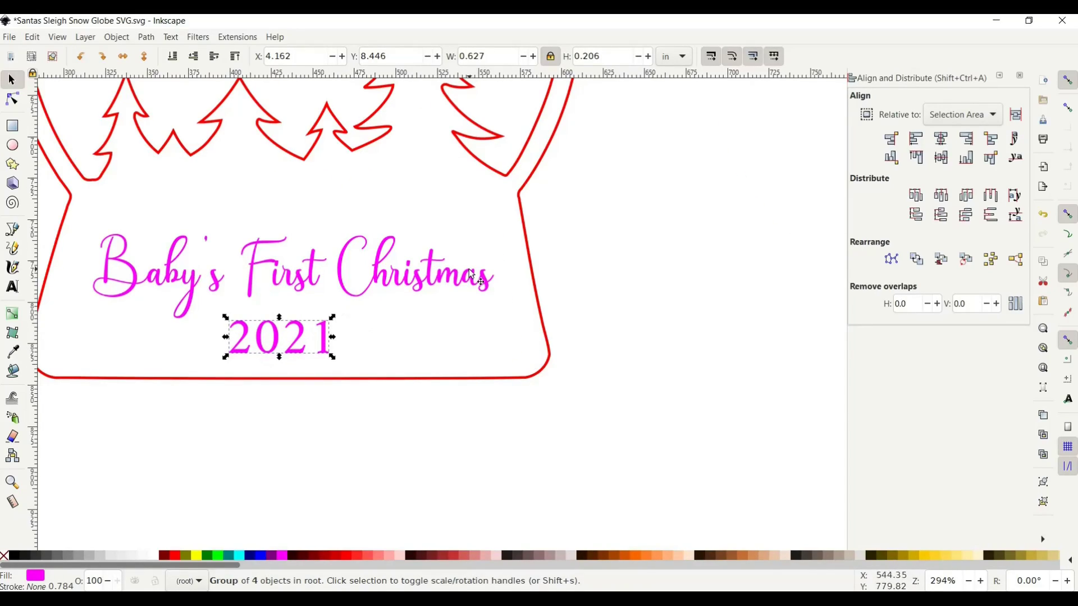
pyautogui.press('-')
pyautogui.press('-')
pyautogui.scroll(6, 563, 306)
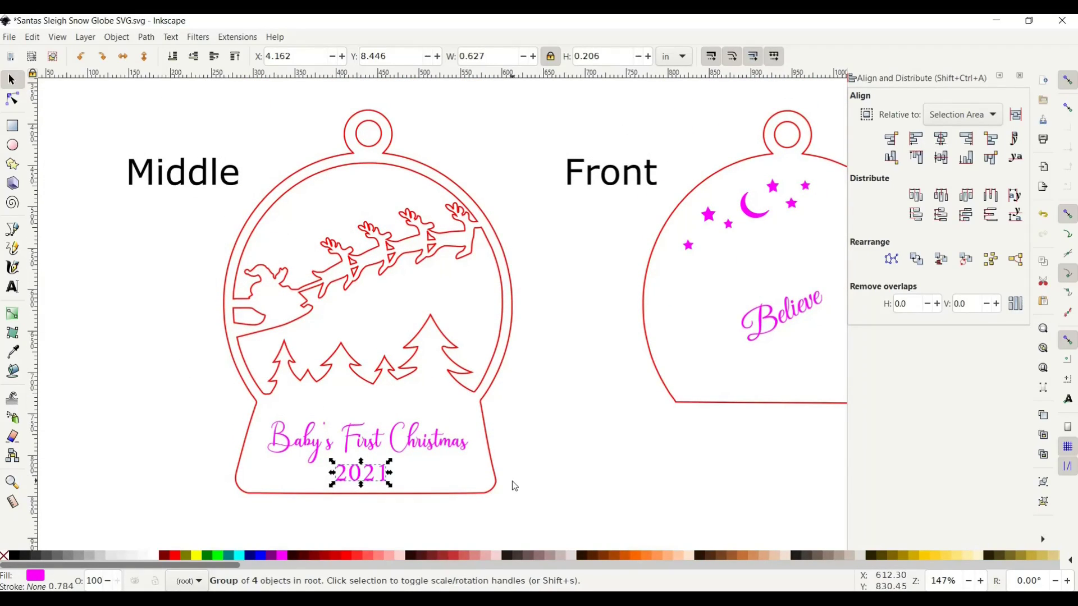
# Group the Middle globe together with its "Baby's First Christmas" and "2021" lettering.
pyautogui.rightClick(530, 513)
pyautogui.click(531, 523)
pyautogui.moveTo(187, 89); pyautogui.dragTo(531, 520)
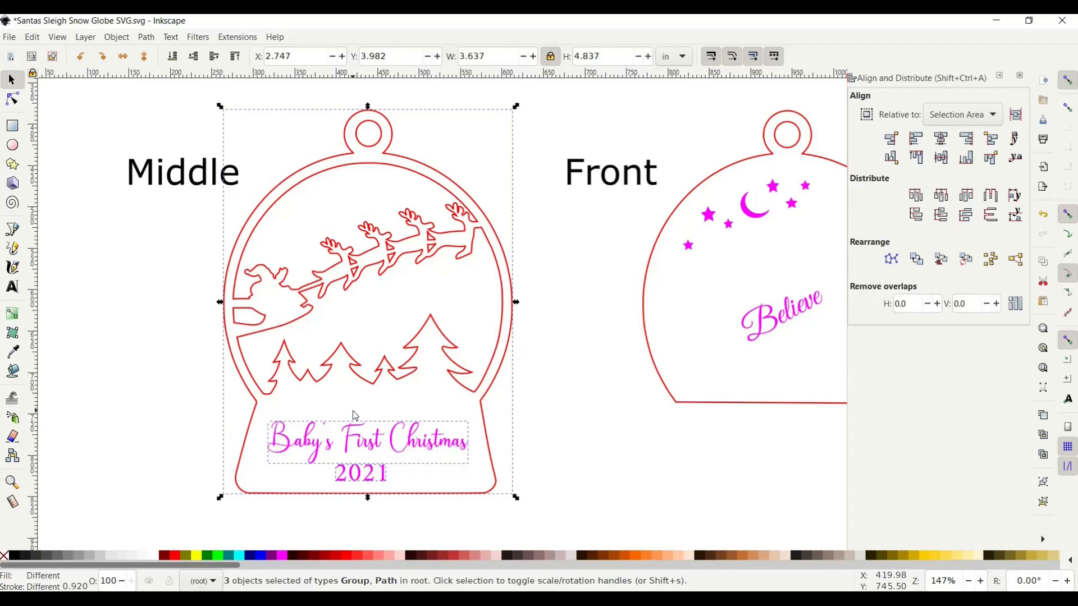
pyautogui.click(115, 39)
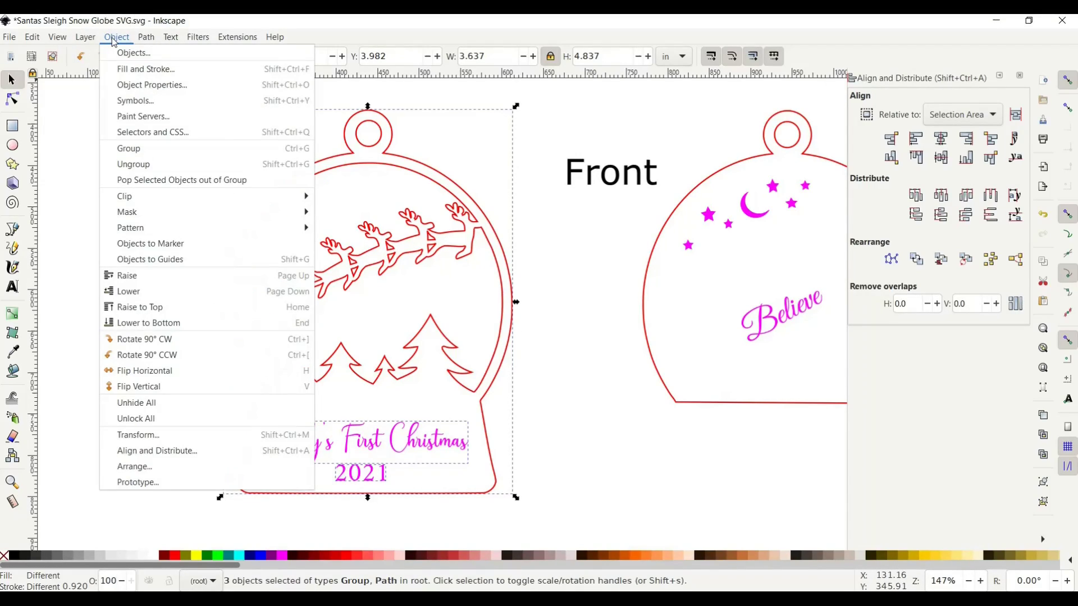
pyautogui.click(140, 150)
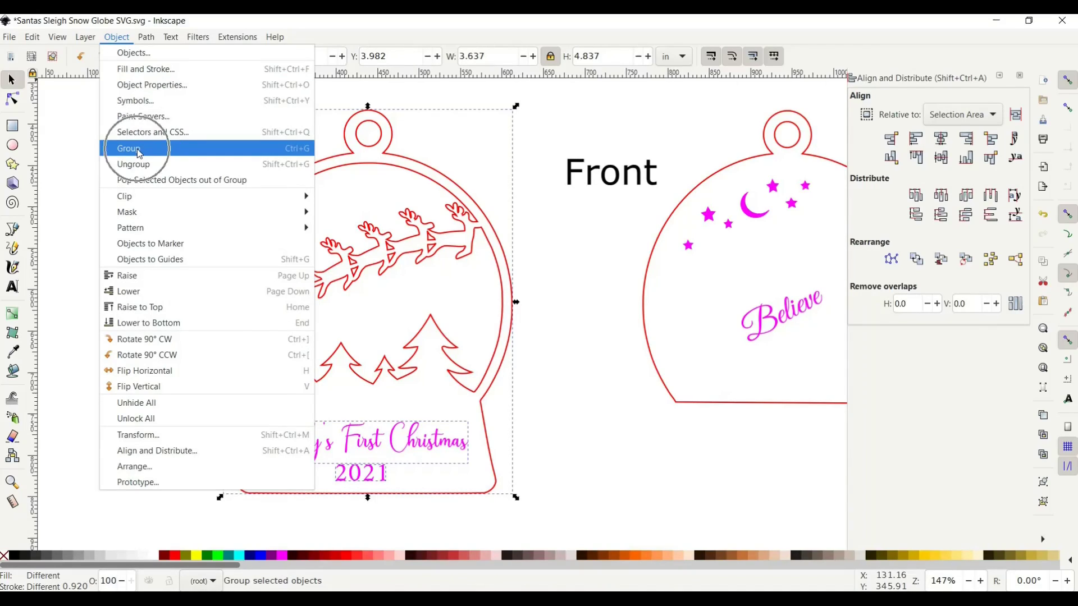
pyautogui.click(563, 366)
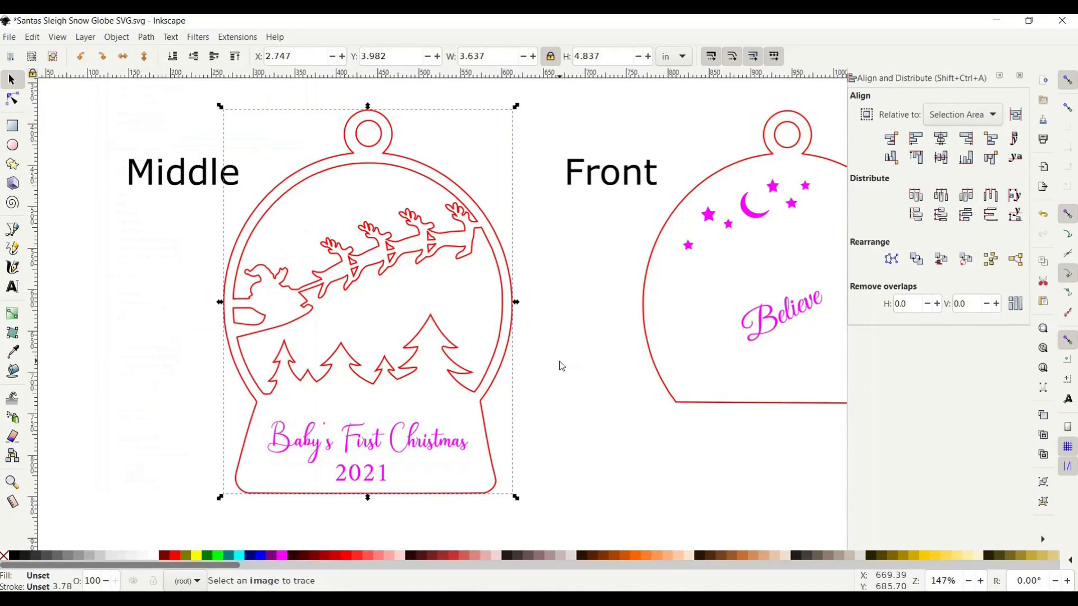
# Ungroup the Front globe until its outline, moon, stars and "Believe" lettering are separate objects.
pyautogui.hscroll(5, 561, 366)
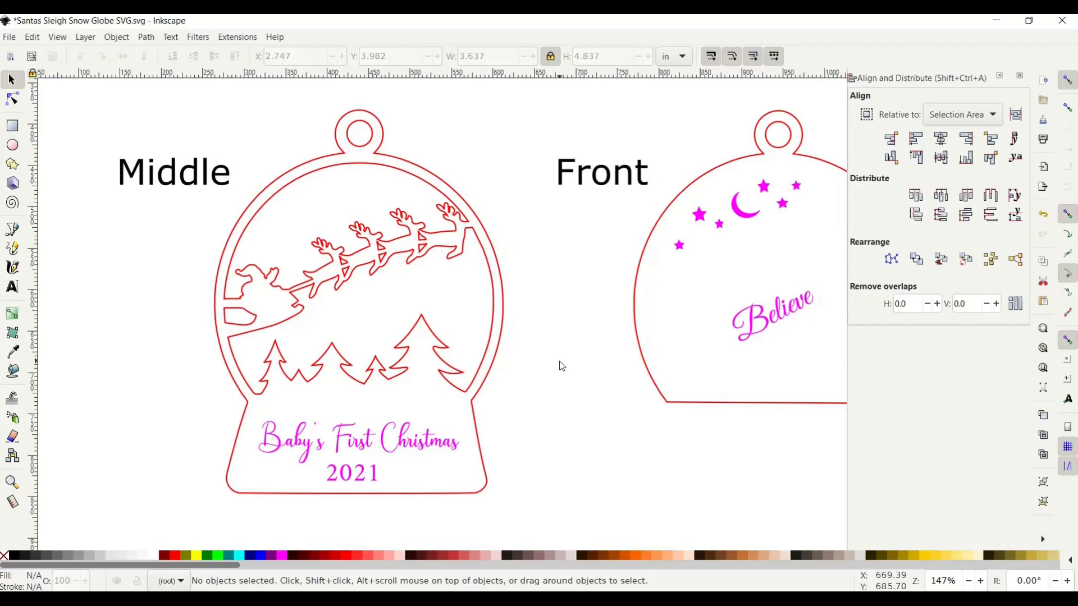
pyautogui.hscroll(1, 562, 366)
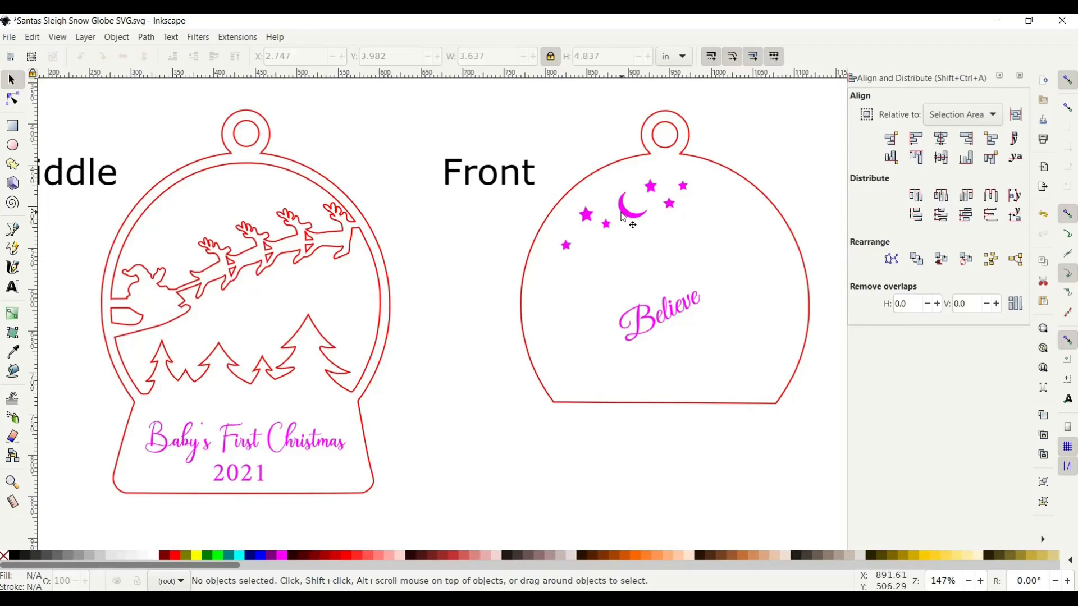
pyautogui.hscroll(5, 623, 218)
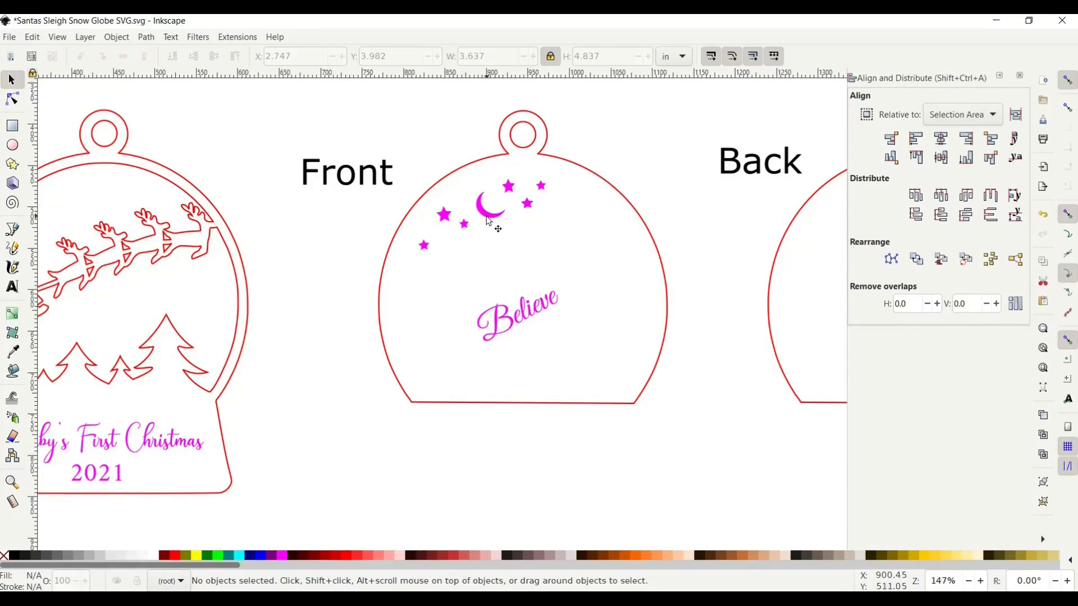
pyautogui.click(488, 220)
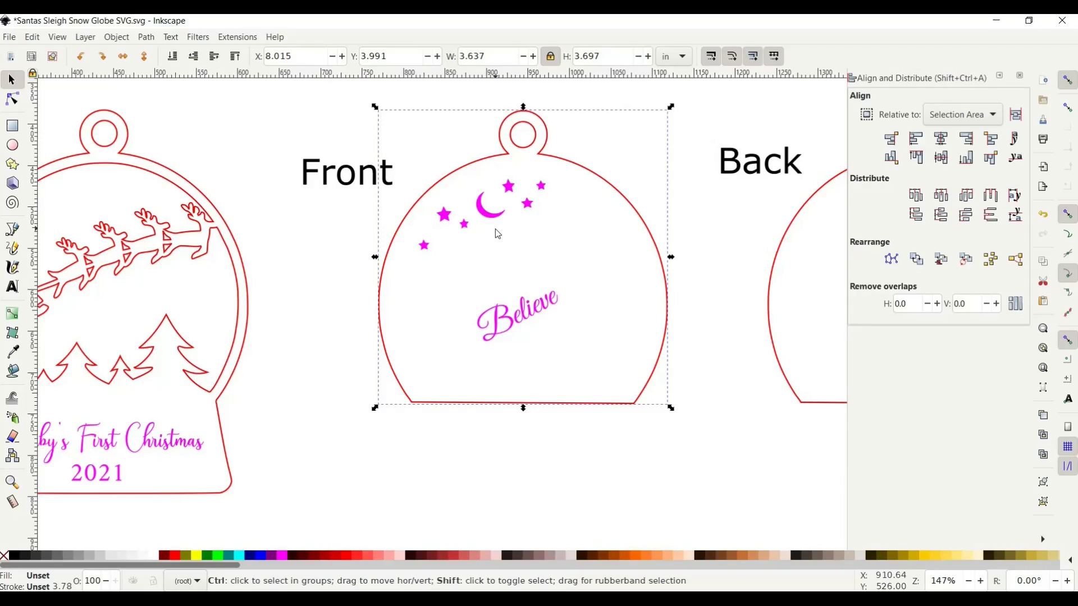
pyautogui.hotkey('ctrl', 'shift', 'g')
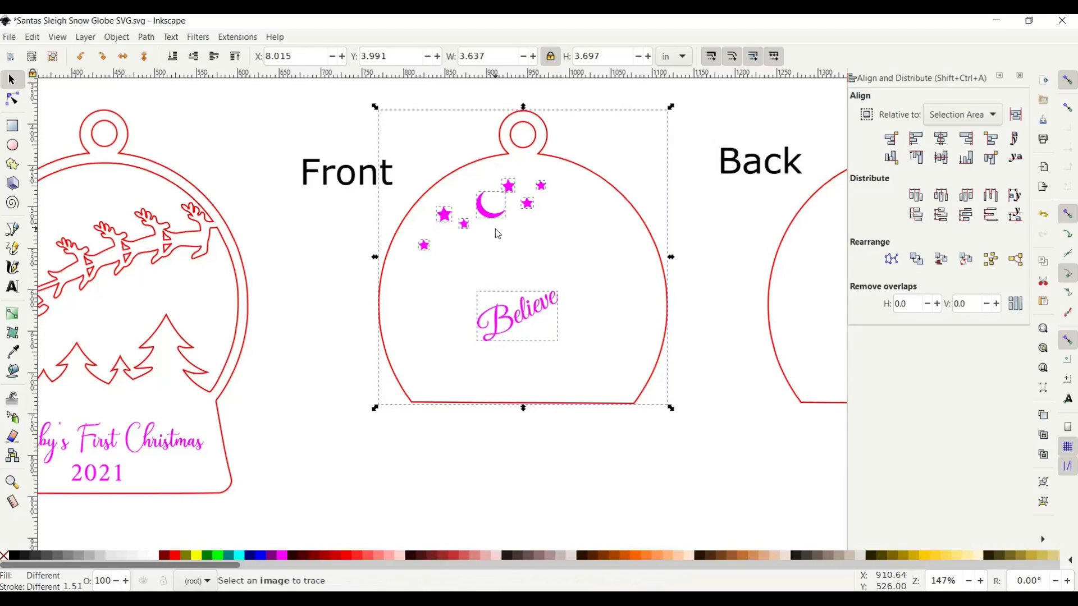
pyautogui.click(119, 38)
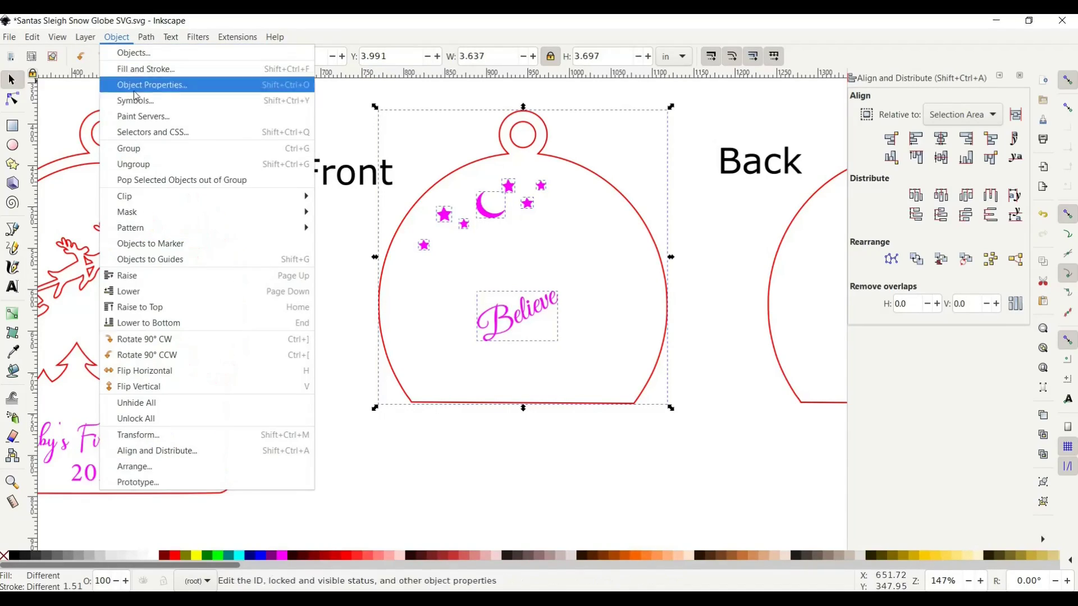
pyautogui.click(155, 162)
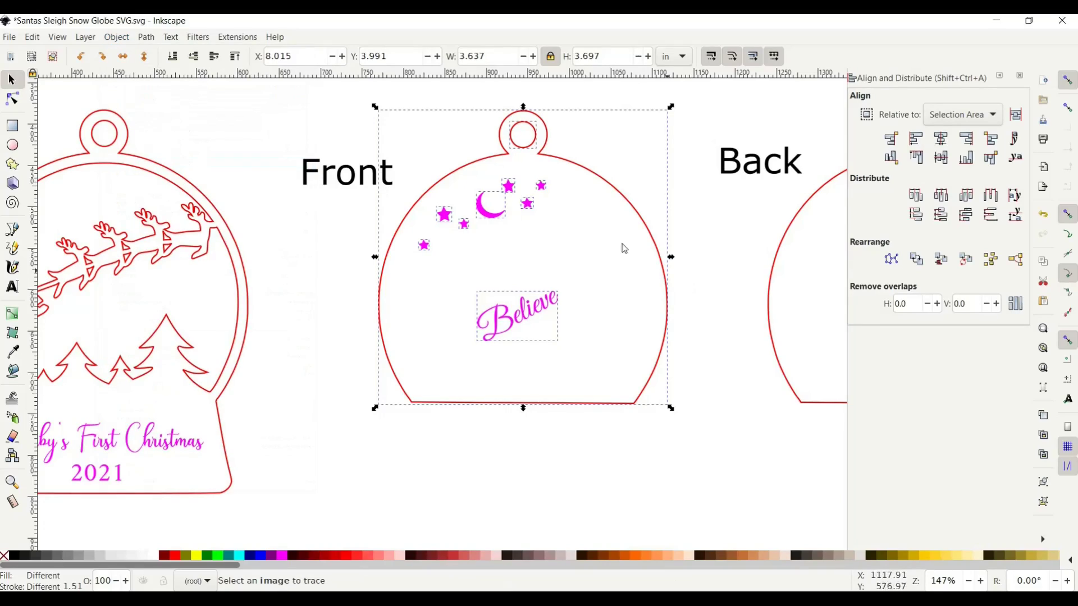
pyautogui.click(311, 254)
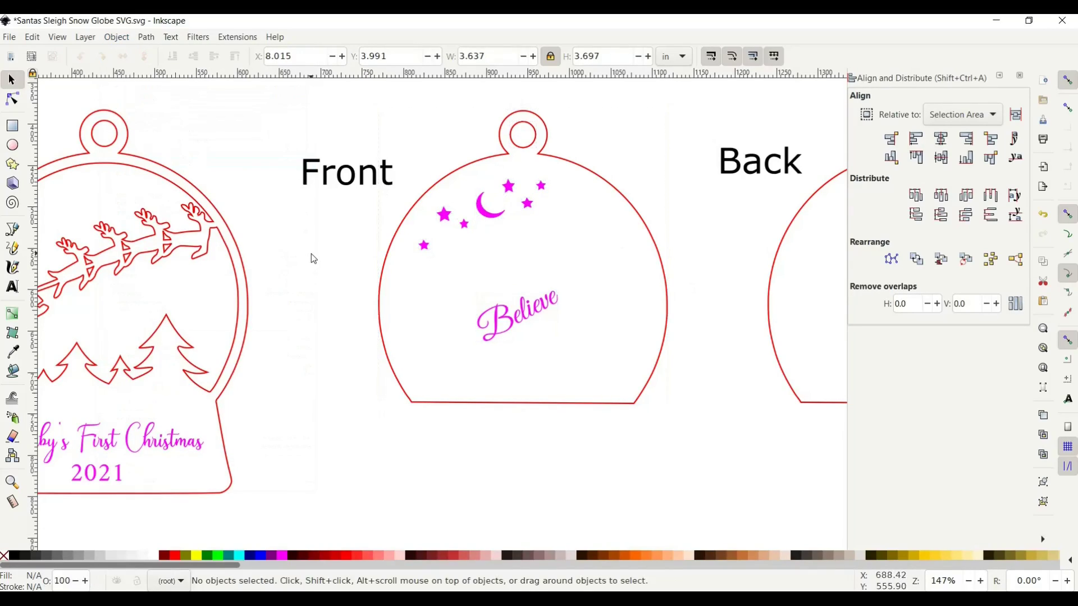
# Try deleting the moon and all the stars from the Front globe.
pyautogui.click(481, 216)
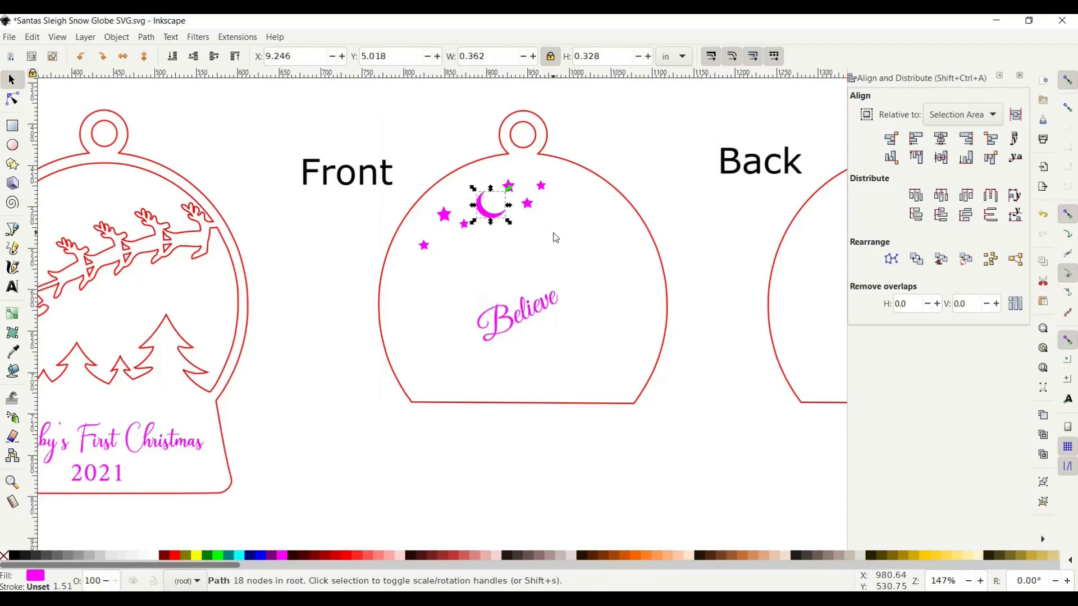
pyautogui.click(584, 268)
pyautogui.moveTo(606, 287); pyautogui.dragTo(403, 172)
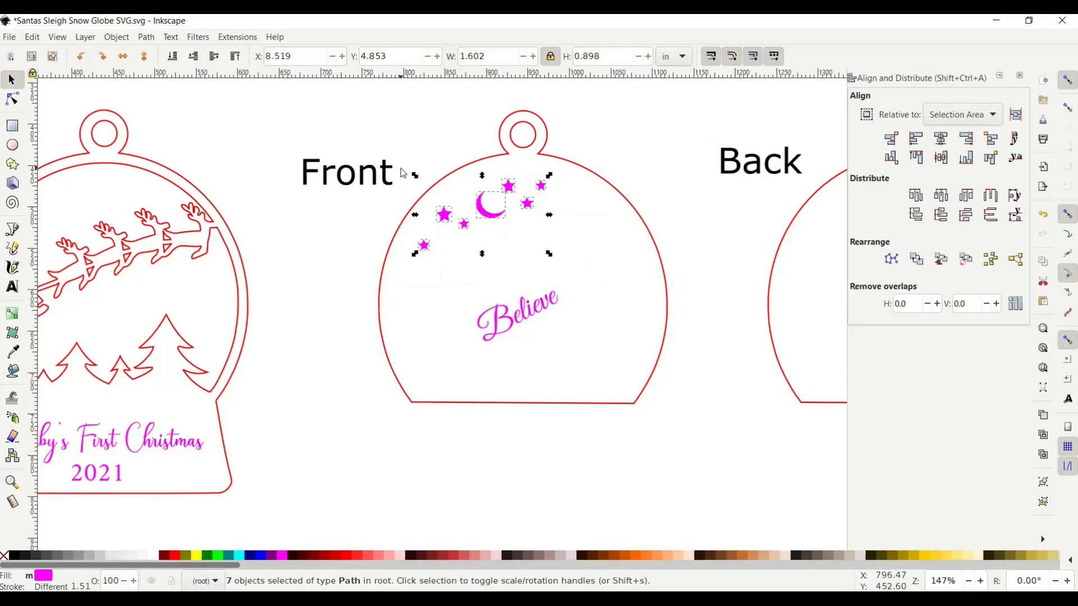
pyautogui.press('Delete')
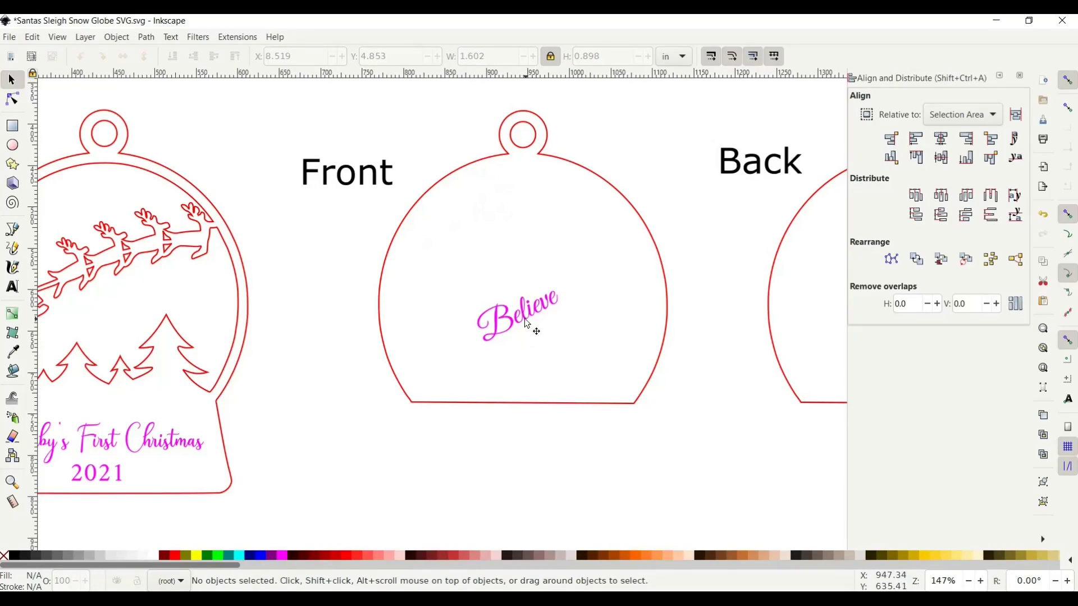
# Move the "Believe" lettering slightly up, and undo both that move and the deletion of the moon and stars.
pyautogui.click(524, 322)
pyautogui.moveTo(524, 322)
pyautogui.mouseDown()
pyautogui.moveTo(531, 271)
pyautogui.moveTo(524, 317)
pyautogui.moveTo(522, 307)
pyautogui.mouseUp()
pyautogui.hotkey('ctrl', 'z')
pyautogui.hotkey('ctrl', 'z')
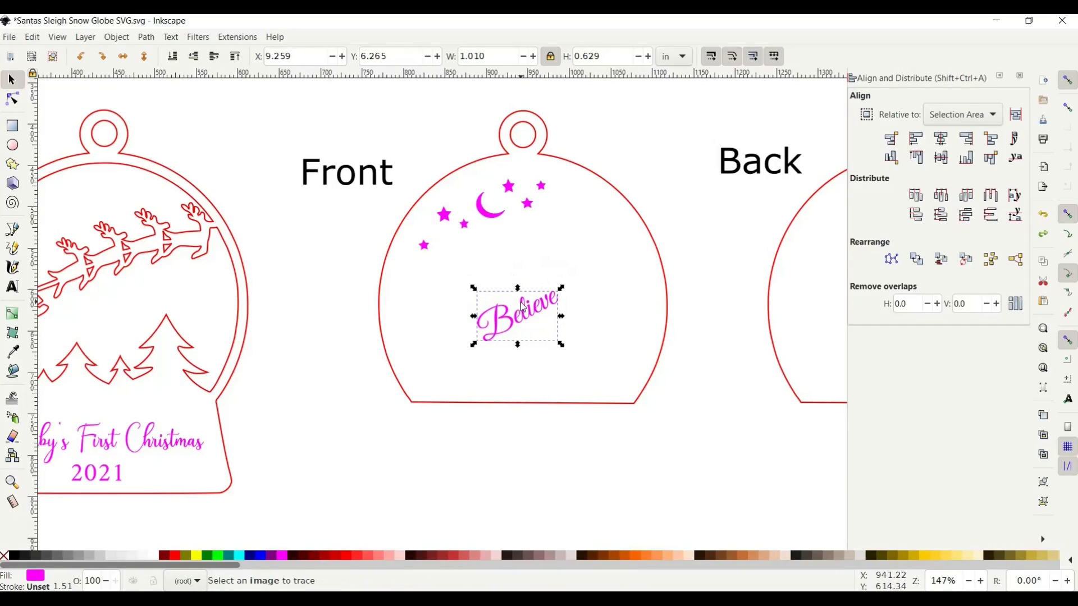
# View all three snow globe pieces together, switch to the Demo.svg document and select the cat outline group.
pyautogui.press('-')
pyautogui.press('-')
pyautogui.click(684, 402)
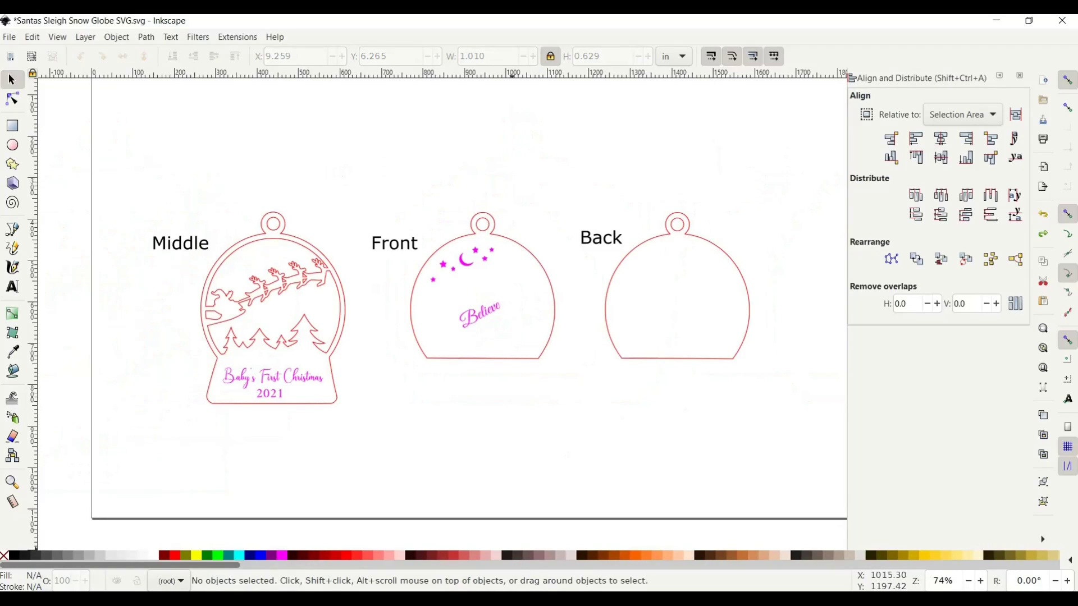
pyautogui.click(614, 541)
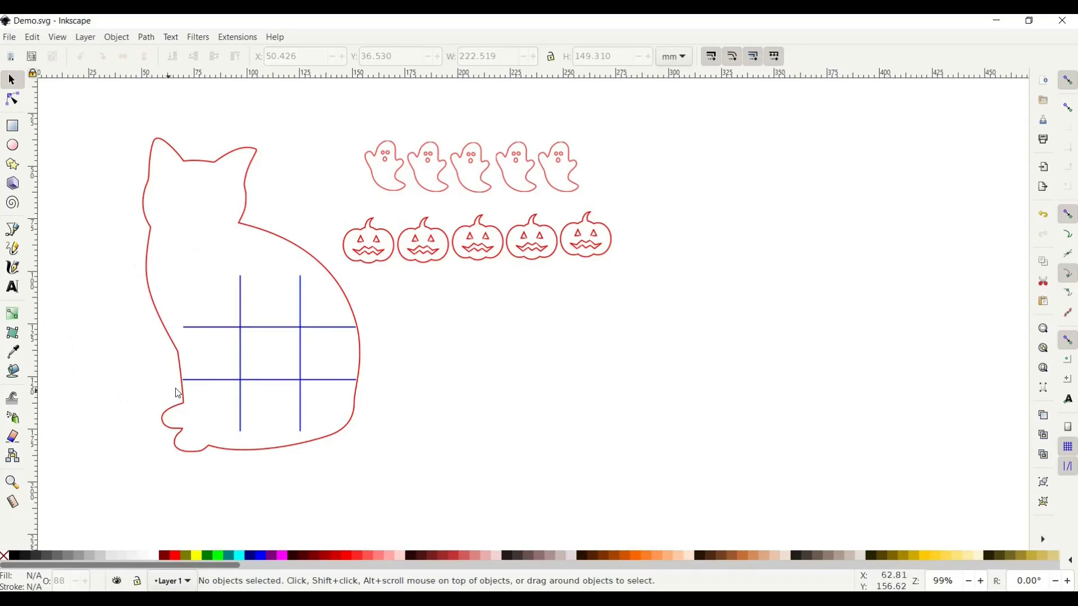
pyautogui.click(157, 315)
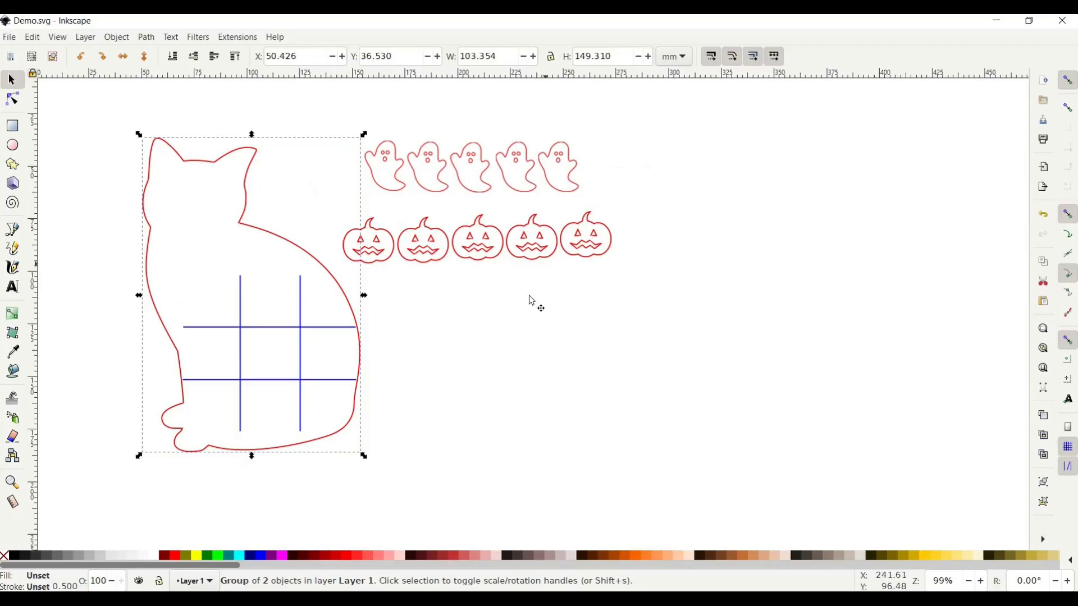
# Add the text "Happy Halloween" on two lines in the empty area below the pumpkins.
pyautogui.click(13, 289)
pyautogui.click(434, 340)
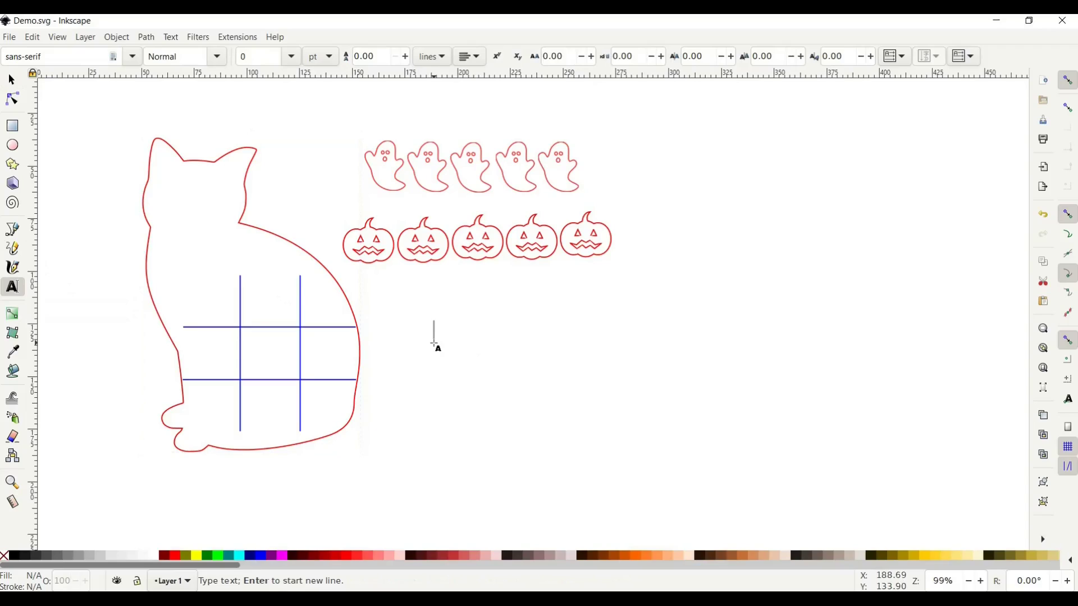
pyautogui.write('Happy ')
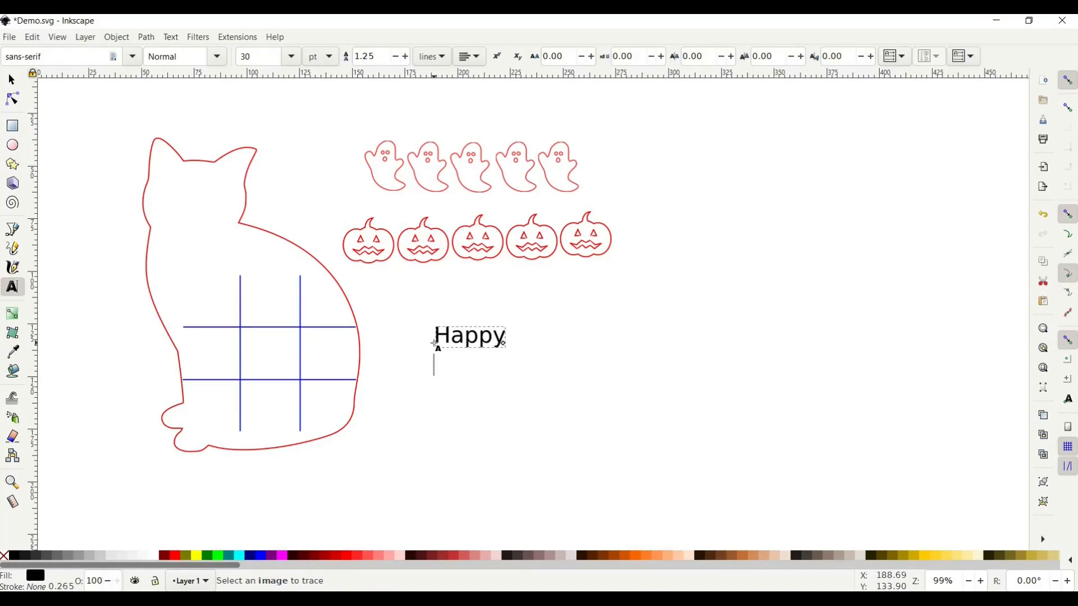
pyautogui.write('Halloween')
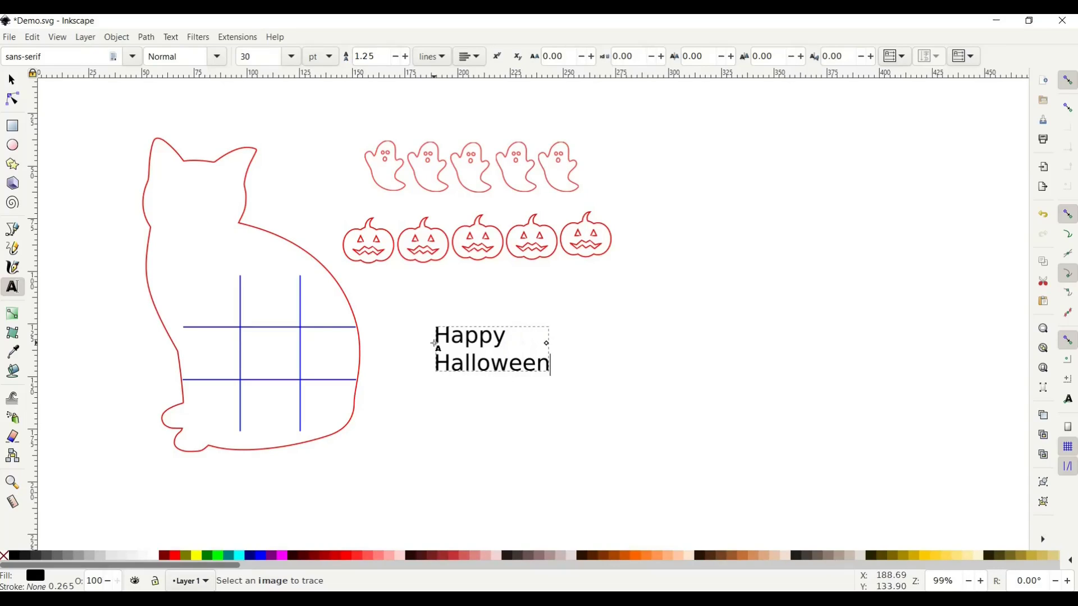
# Change the font of the "Happy Halloween" text to Chiller.
pyautogui.click(170, 38)
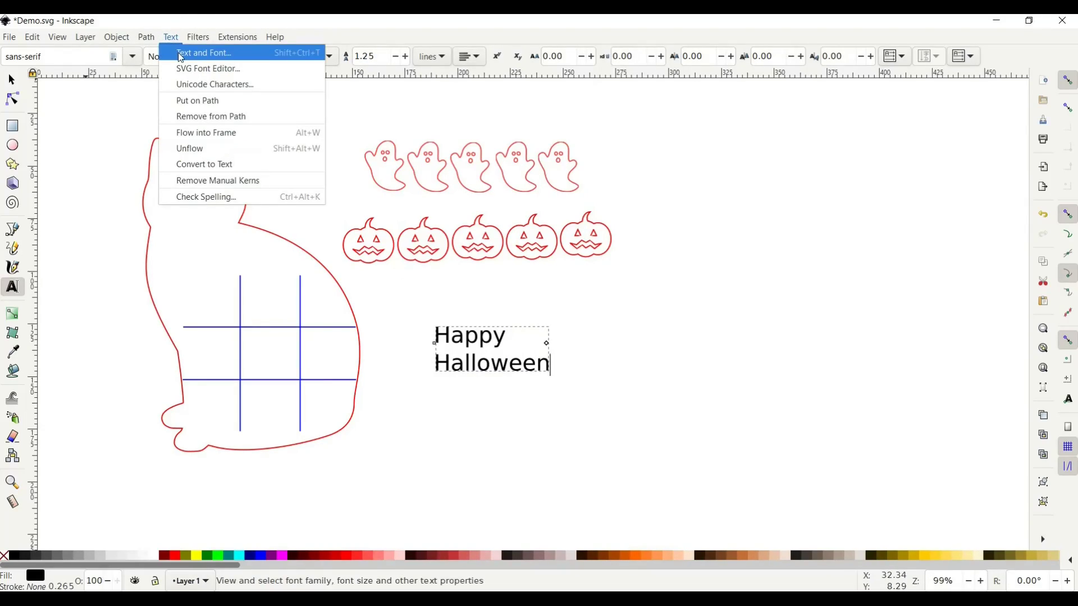
pyautogui.click(181, 56)
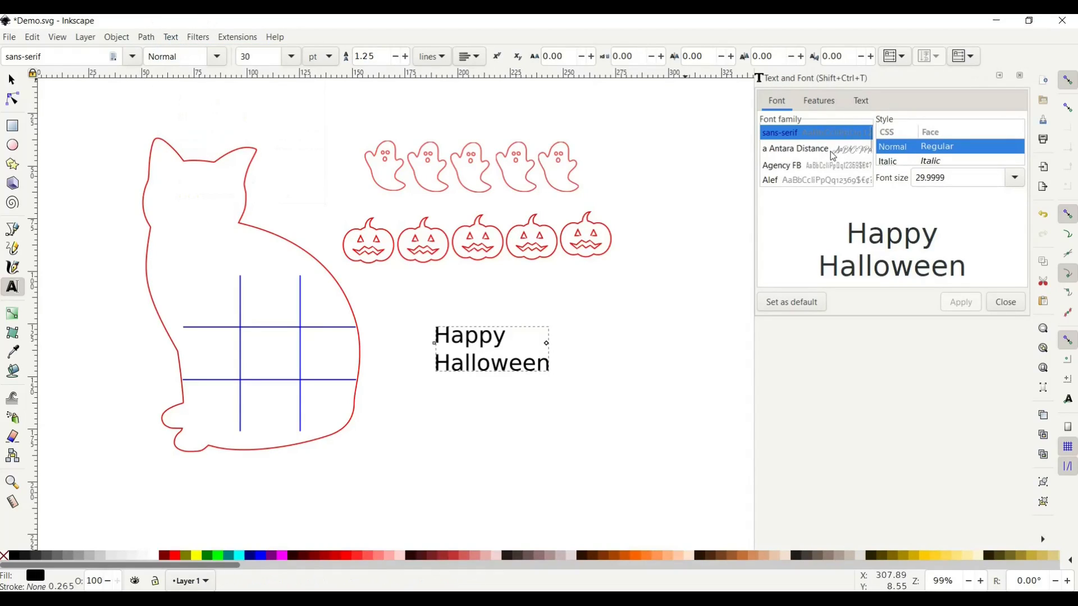
pyautogui.scroll(-10, 814, 165)
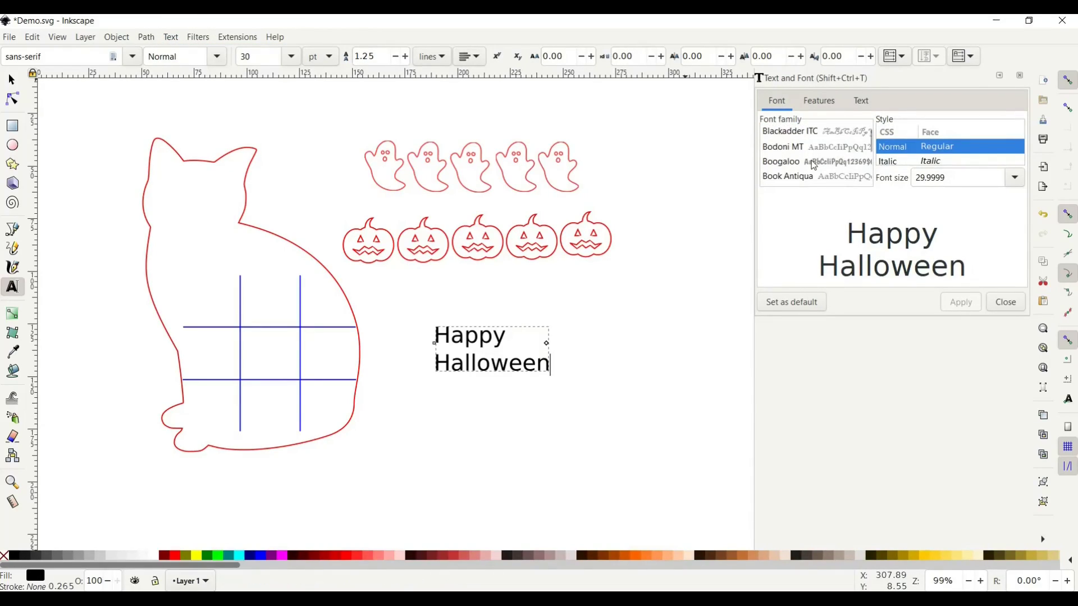
pyautogui.scroll(-8, 814, 164)
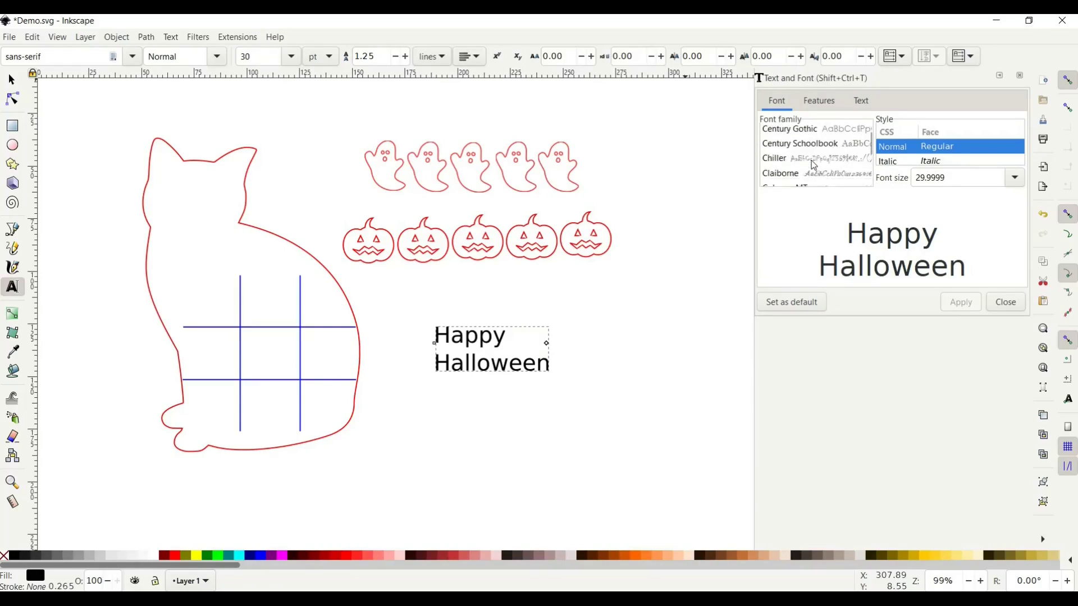
pyautogui.scroll(3, 814, 165)
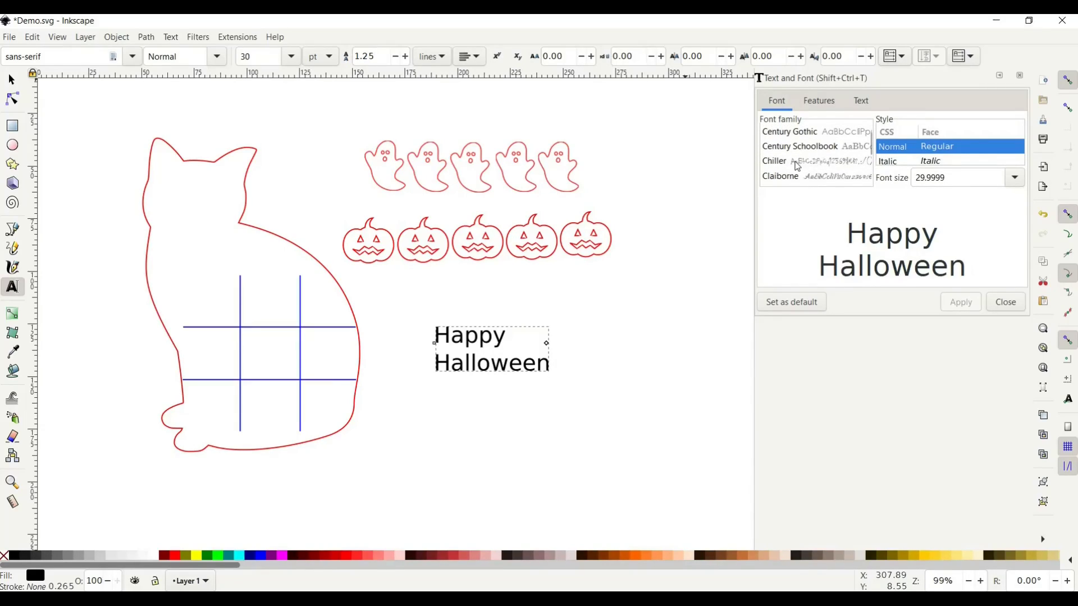
pyautogui.click(797, 166)
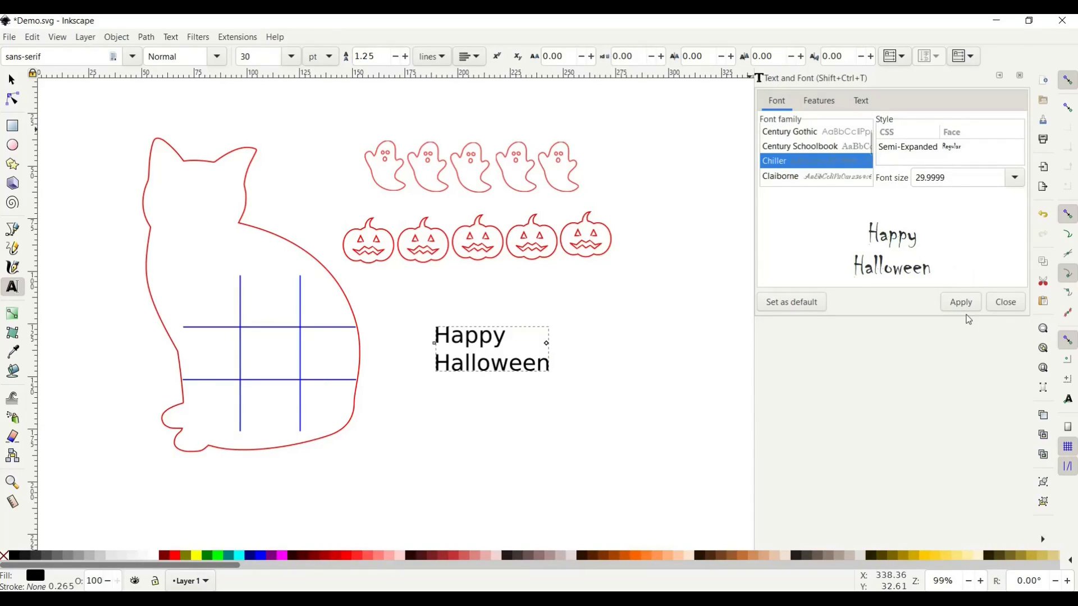
pyautogui.click(961, 303)
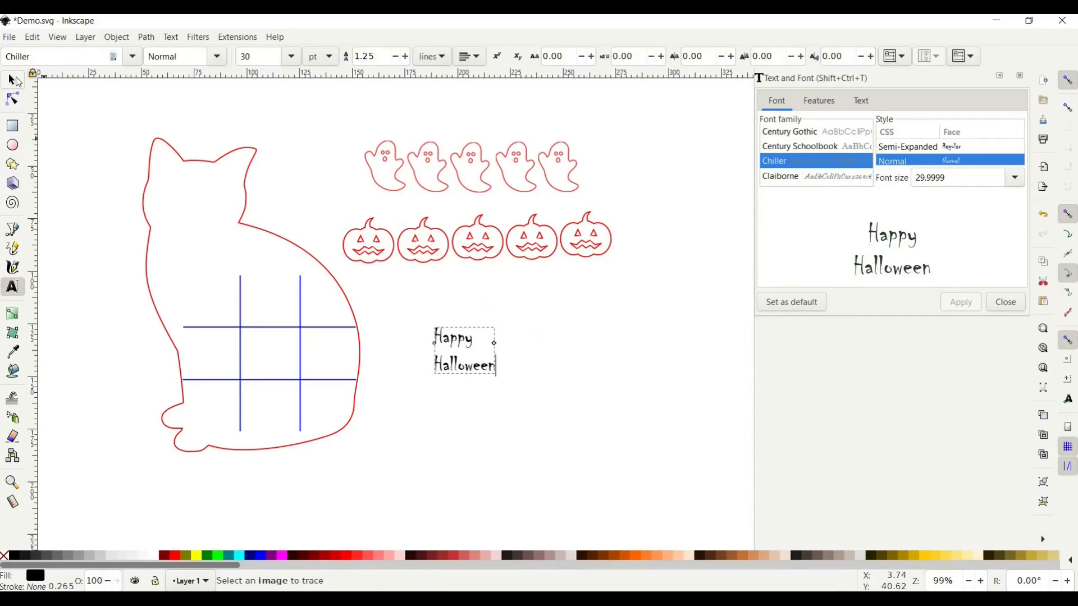
# Convert the "Happy Halloween" text to paths and switch to the selection tool.
pyautogui.click(147, 38)
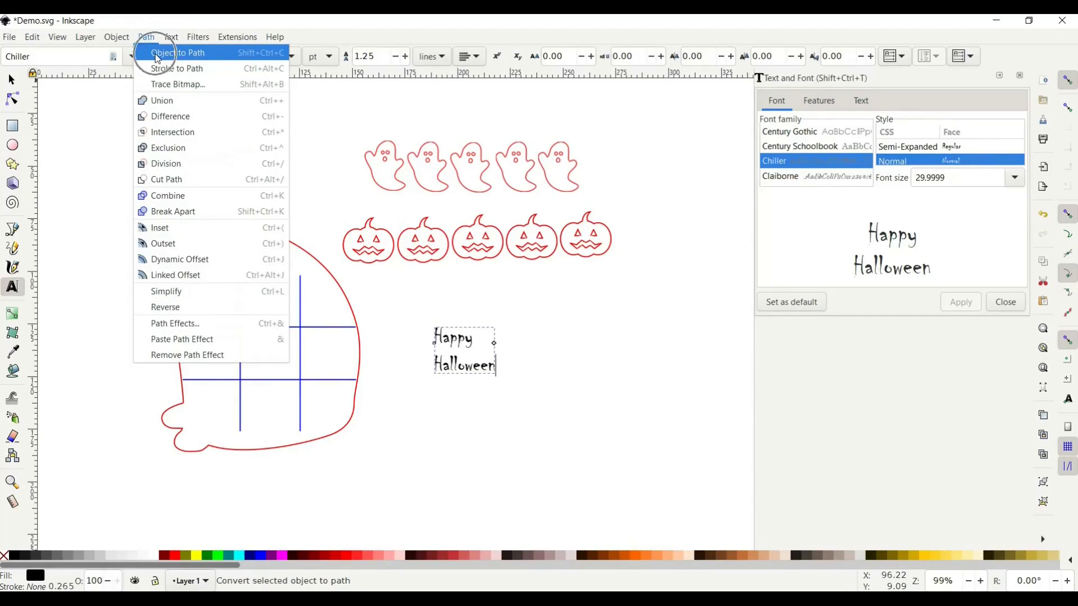
pyautogui.click(158, 58)
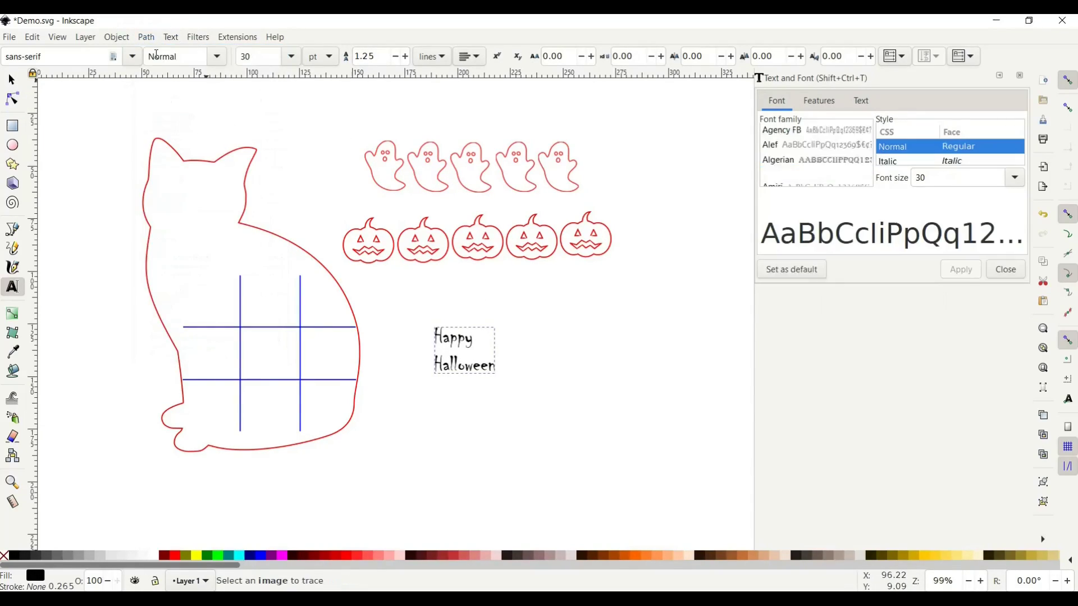
pyautogui.click(12, 81)
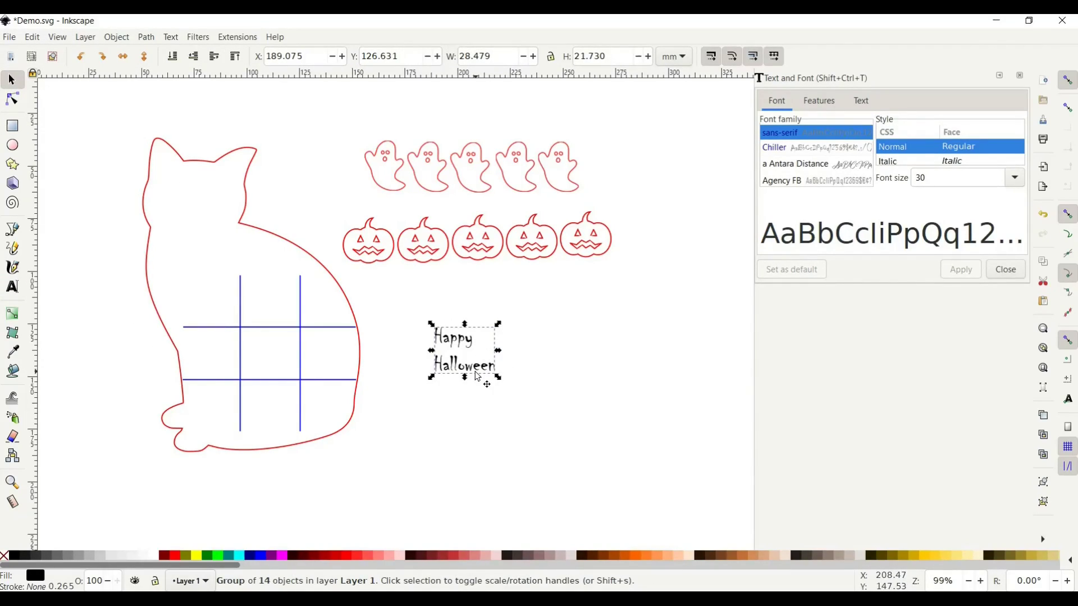
# Try resizing "Happy Halloween" to about 33 by 20 mm with proportions unlocked, undo the resize and lock the width-to-height ratio.
pyautogui.click(555, 60)
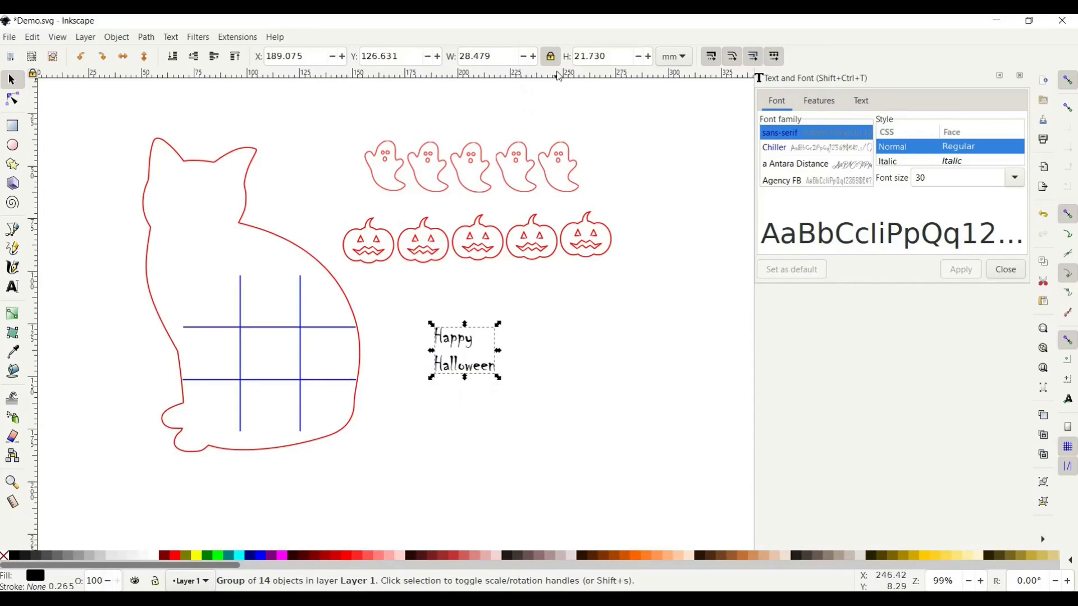
pyautogui.click(553, 57)
pyautogui.moveTo(498, 378)
pyautogui.mouseDown()
pyautogui.moveTo(500, 397)
pyautogui.moveTo(478, 405)
pyautogui.moveTo(534, 339)
pyautogui.moveTo(511, 379)
pyautogui.mouseUp()
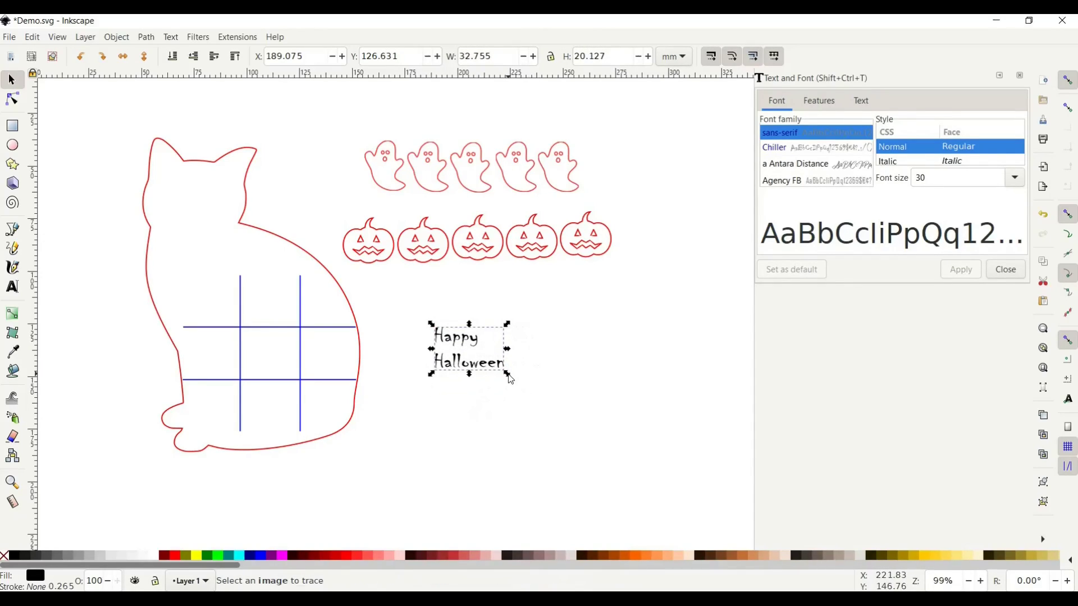
pyautogui.hotkey('ctrl', 'z')
pyautogui.click(550, 57)
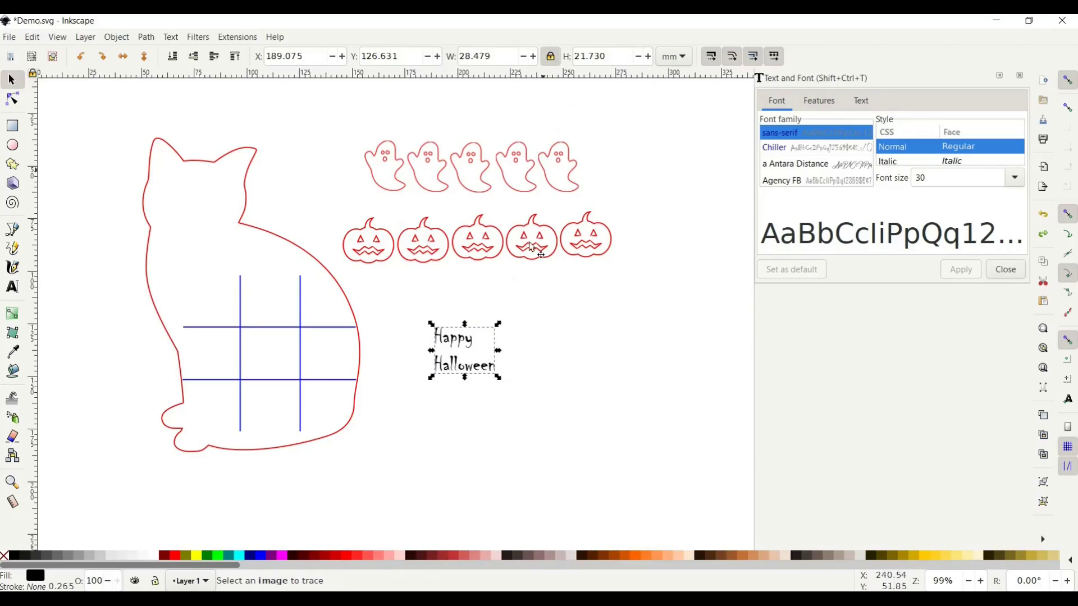
# Scale the "Happy Halloween" lettering to about 38 by 29 mm on the cat's head and fill it with magenta.
pyautogui.moveTo(498, 378); pyautogui.dragTo(229, 249)
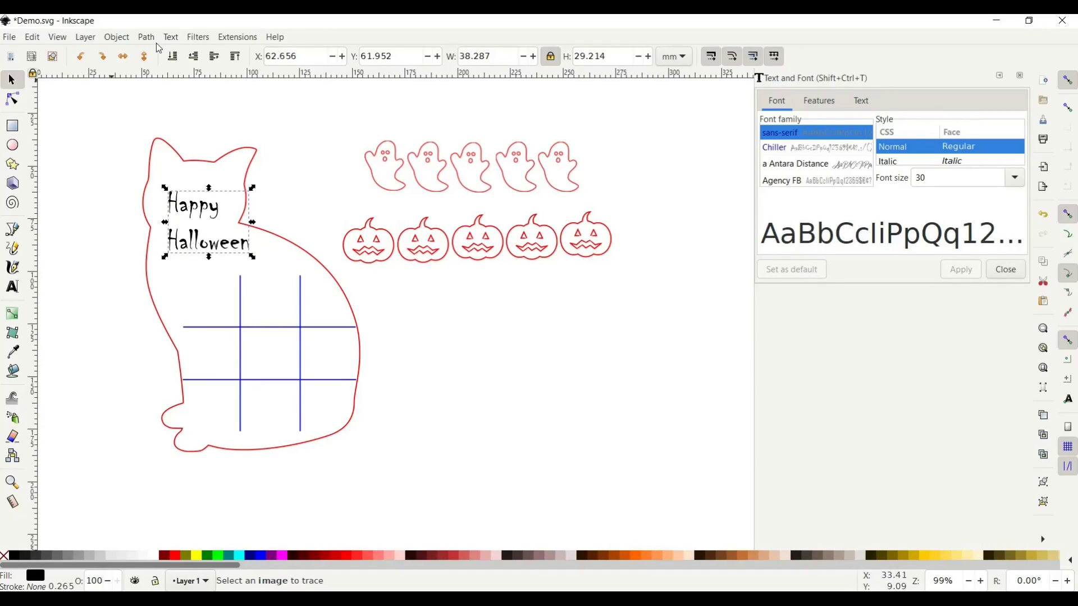
pyautogui.click(282, 557)
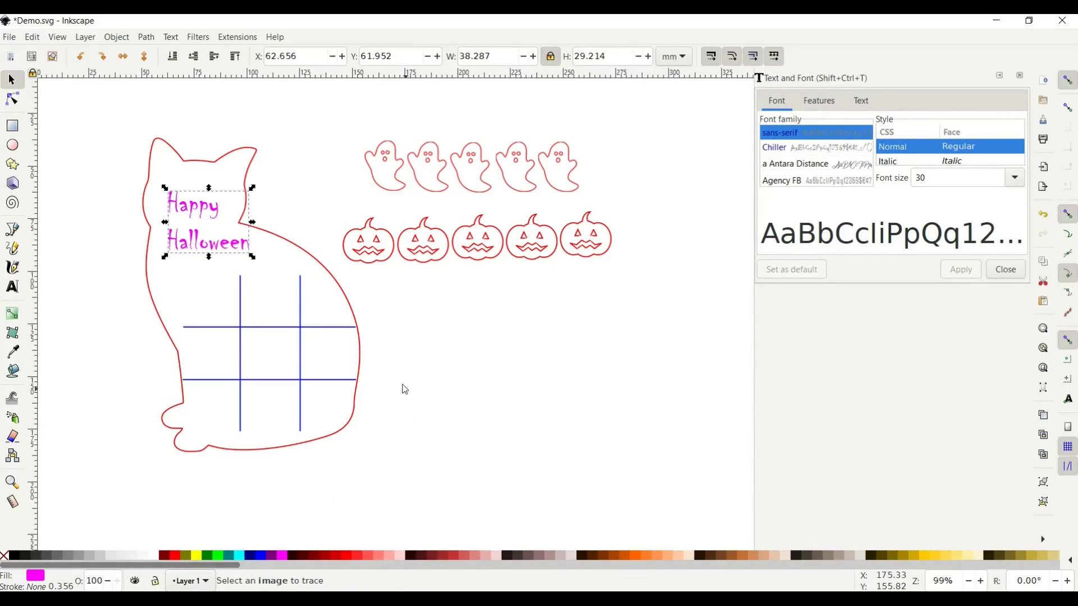
pyautogui.click(418, 376)
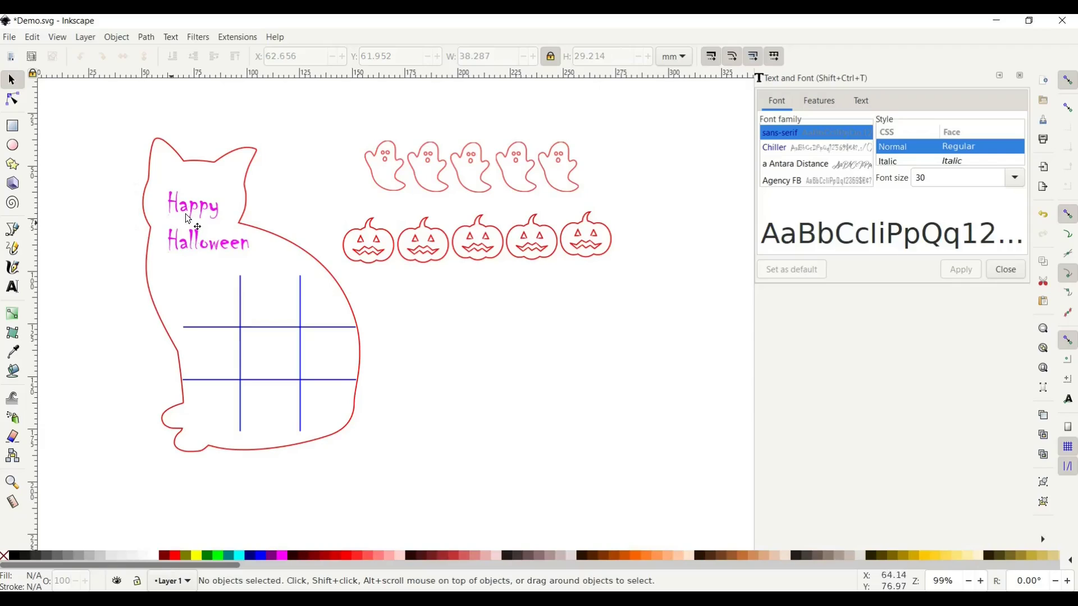
# Examine the "Happy Halloween" lettering on the cat's head up close and its fit within the whole design.
pyautogui.press('+')
pyautogui.press('+')
pyautogui.hscroll(-1, 209, 212)
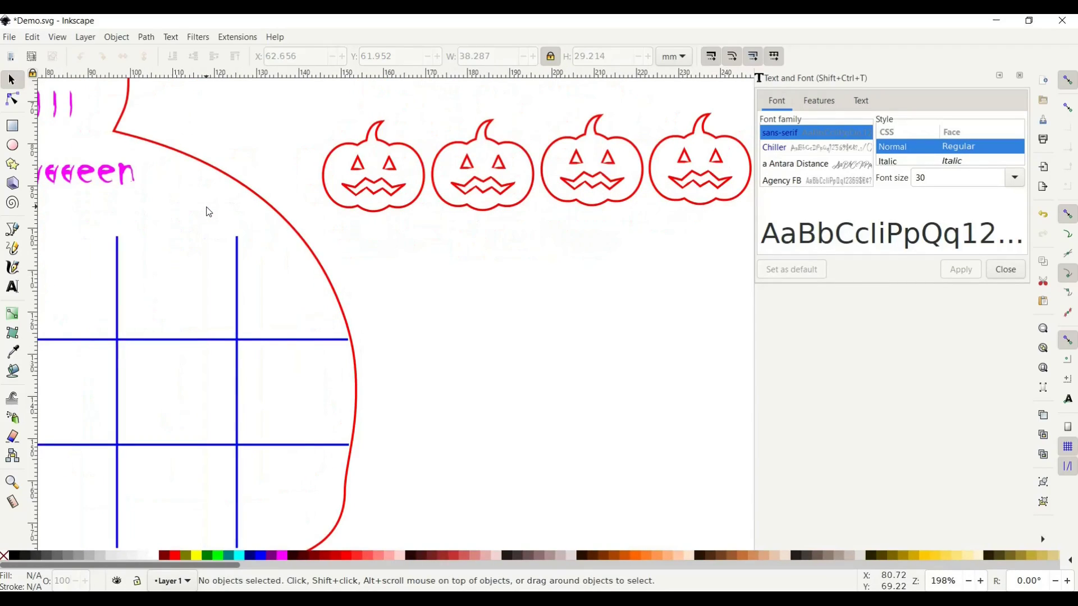
pyautogui.hscroll(-12, 208, 211)
pyautogui.scroll(7, 209, 212)
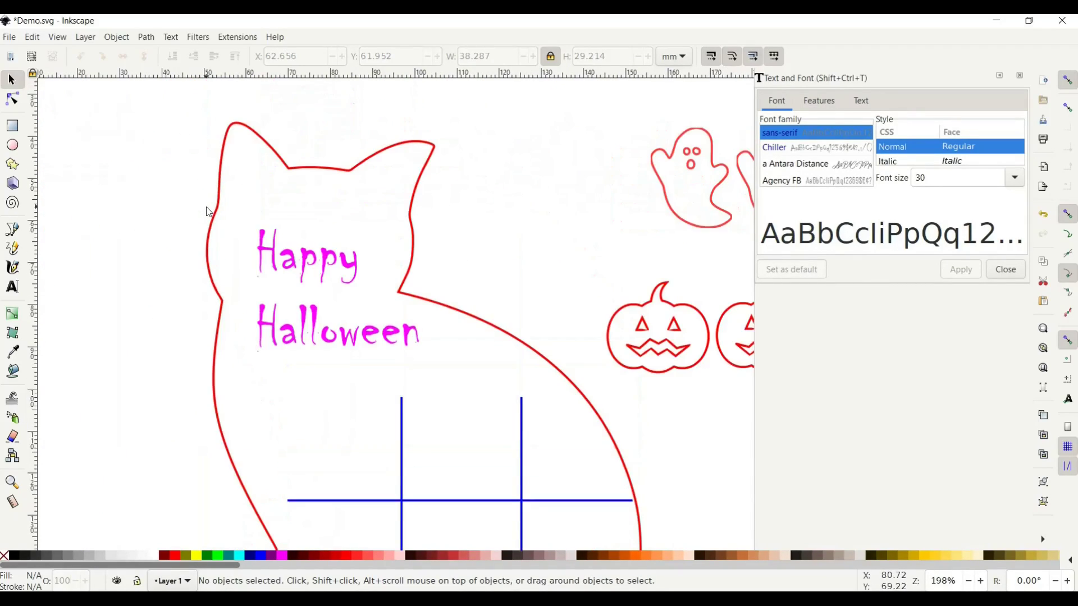
pyautogui.click(321, 276)
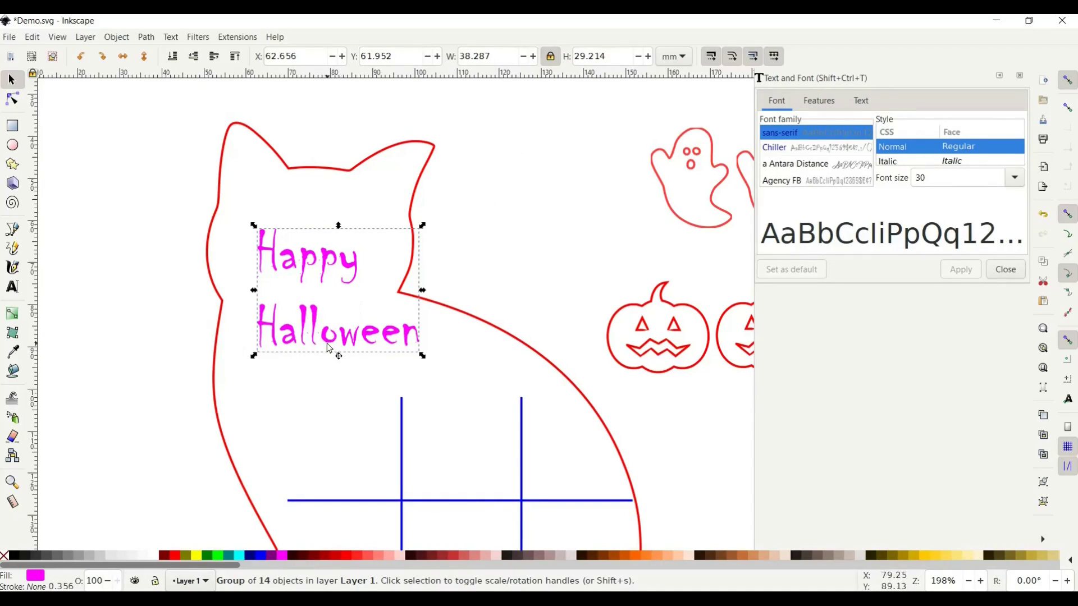
pyautogui.press('-')
pyautogui.press('-')
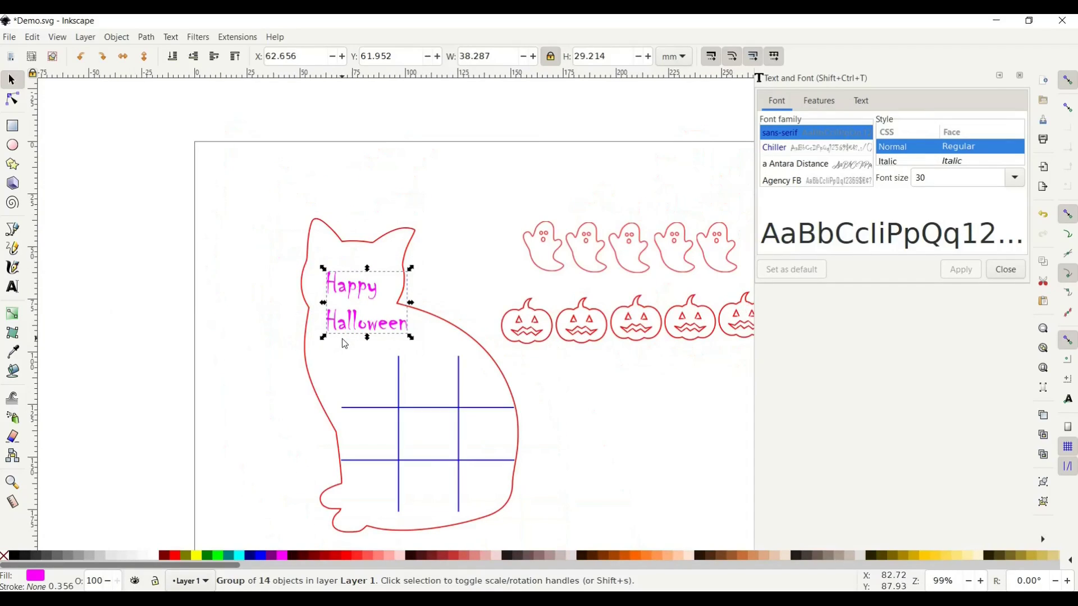
pyautogui.scroll(-4, 344, 343)
pyautogui.hscroll(6, 344, 343)
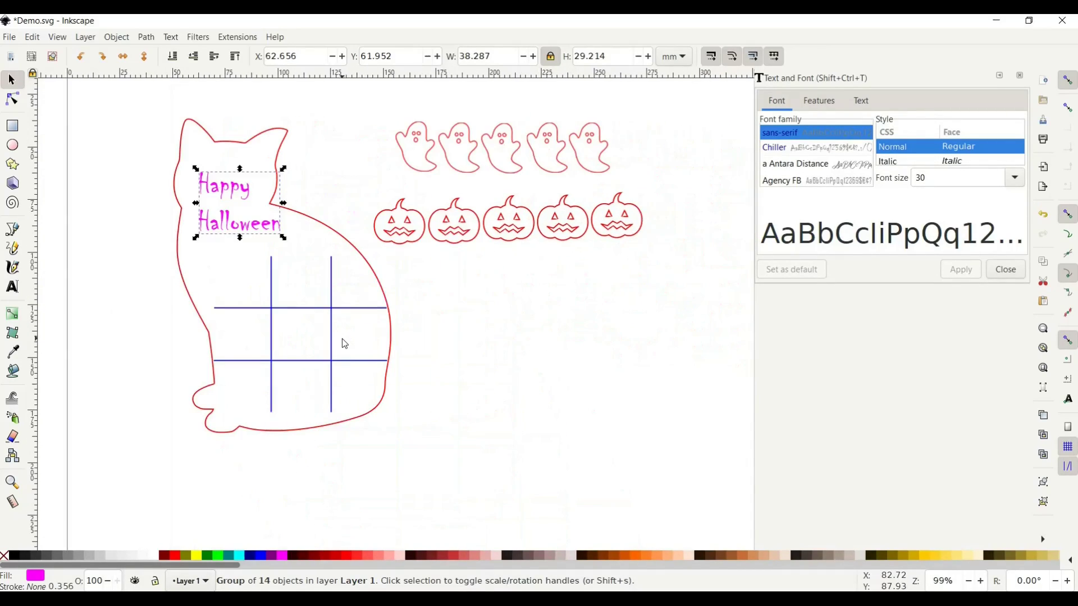
pyautogui.hscroll(2, 343, 340)
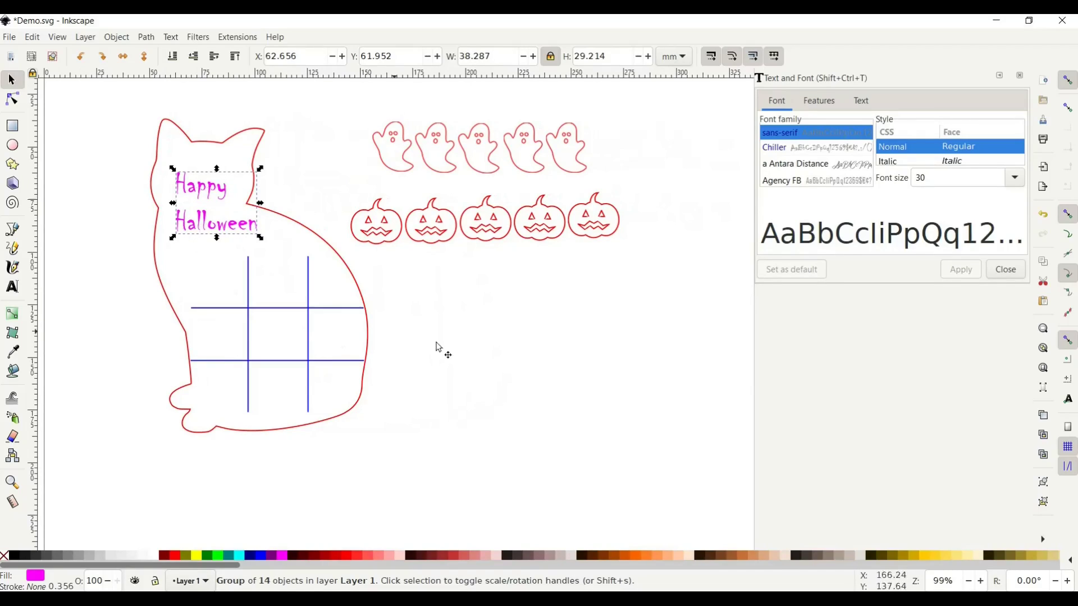
# Group the "Happy Halloween" lettering together with the cat tic-tac-toe board and deselect everything.
pyautogui.click(102, 123)
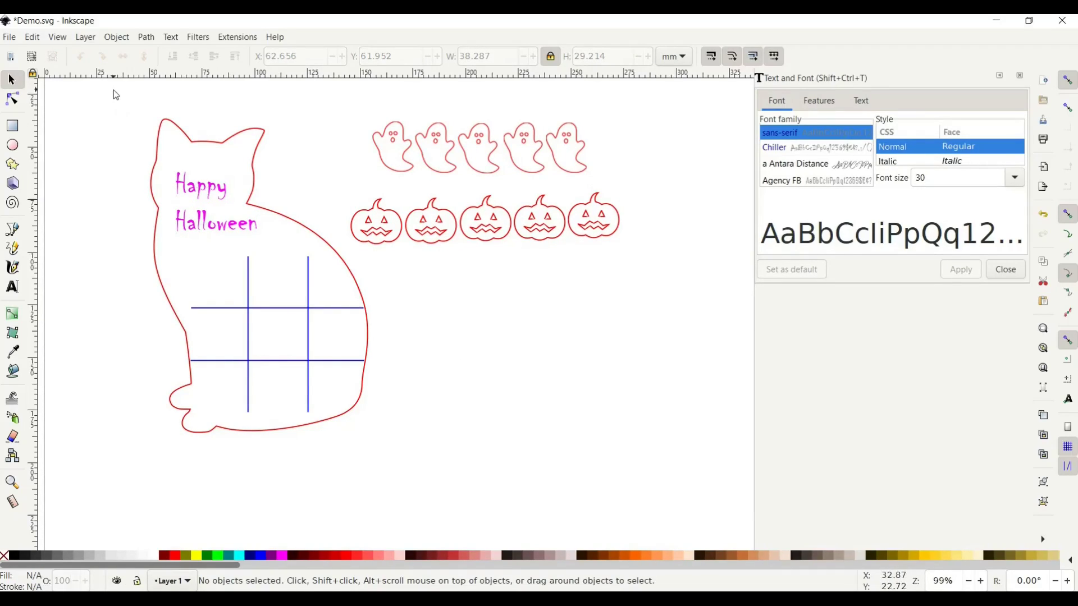
pyautogui.moveTo(113, 90); pyautogui.dragTo(374, 487)
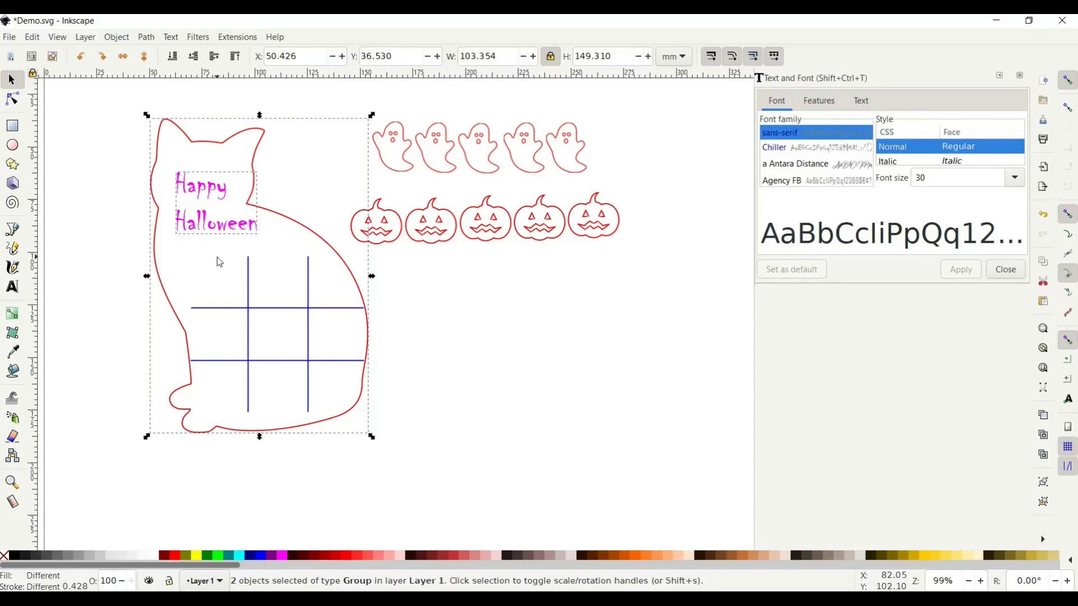
pyautogui.hotkey('ctrl', 'g')
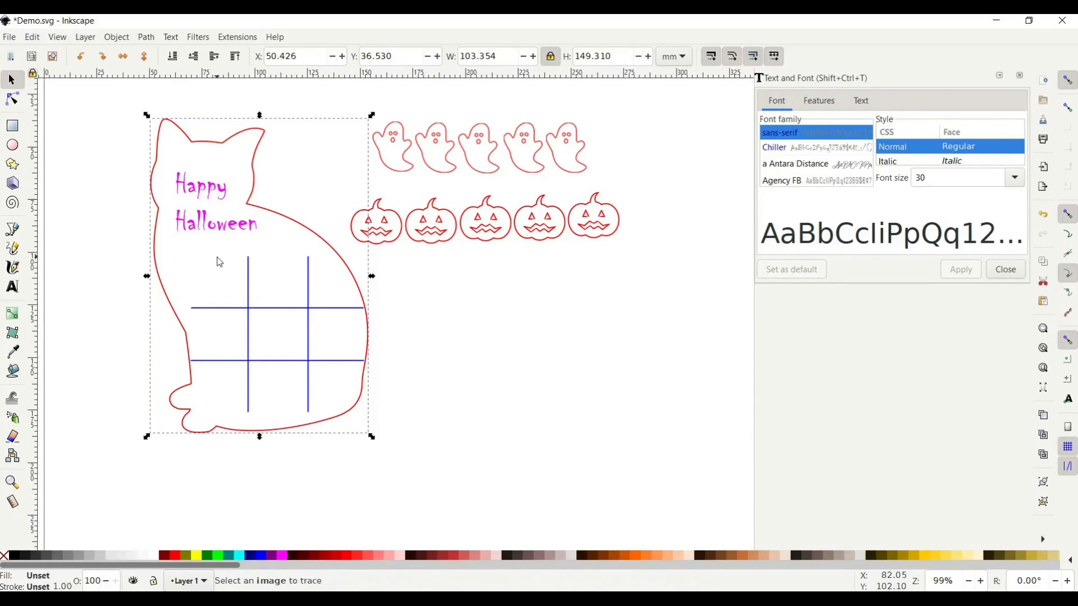
pyautogui.click(117, 40)
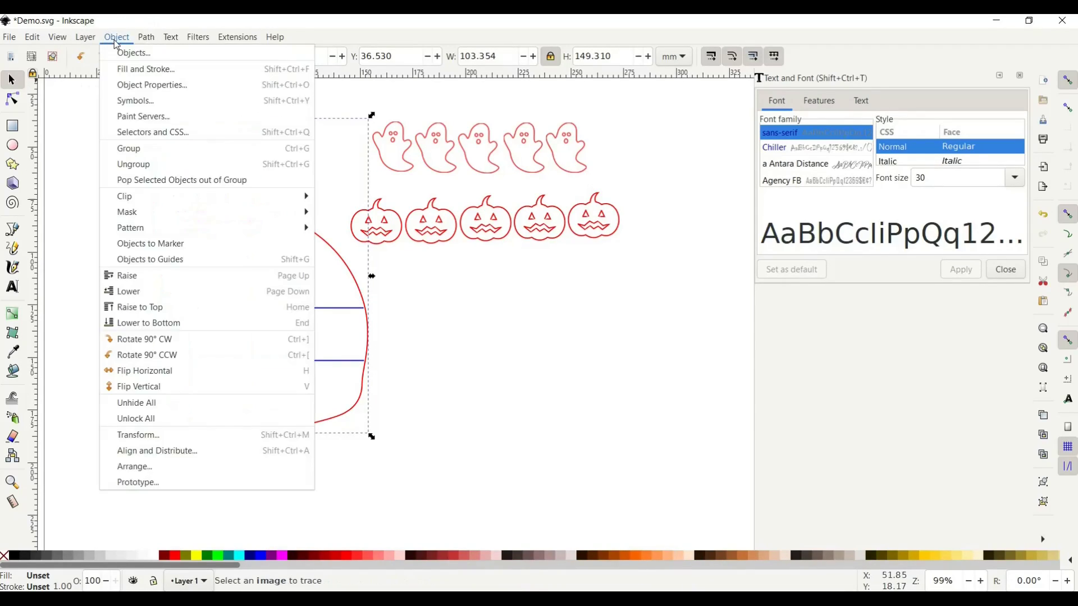
pyautogui.click(129, 149)
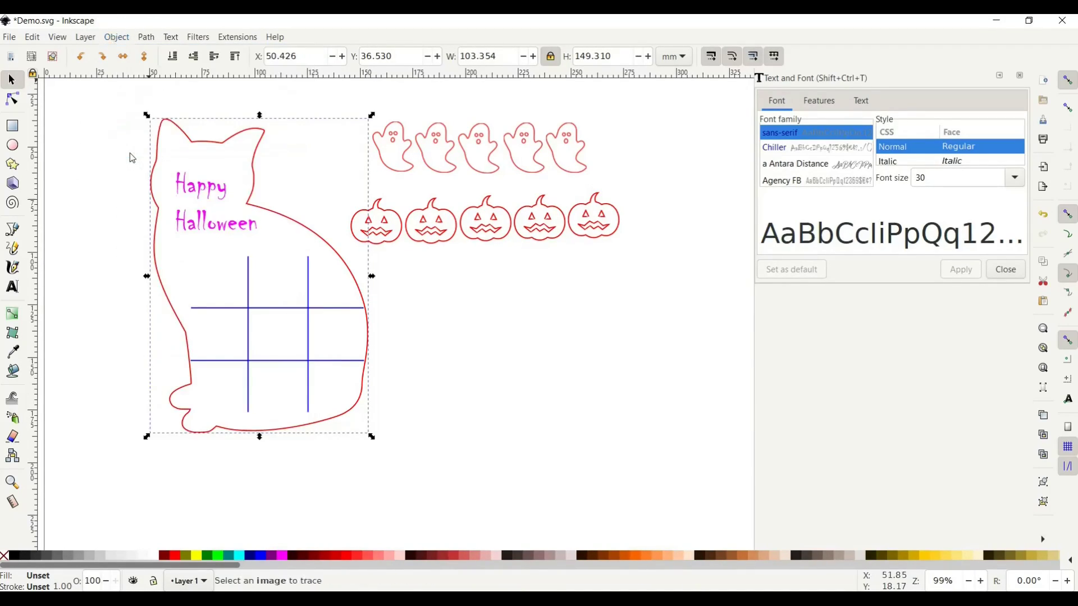
pyautogui.click(117, 38)
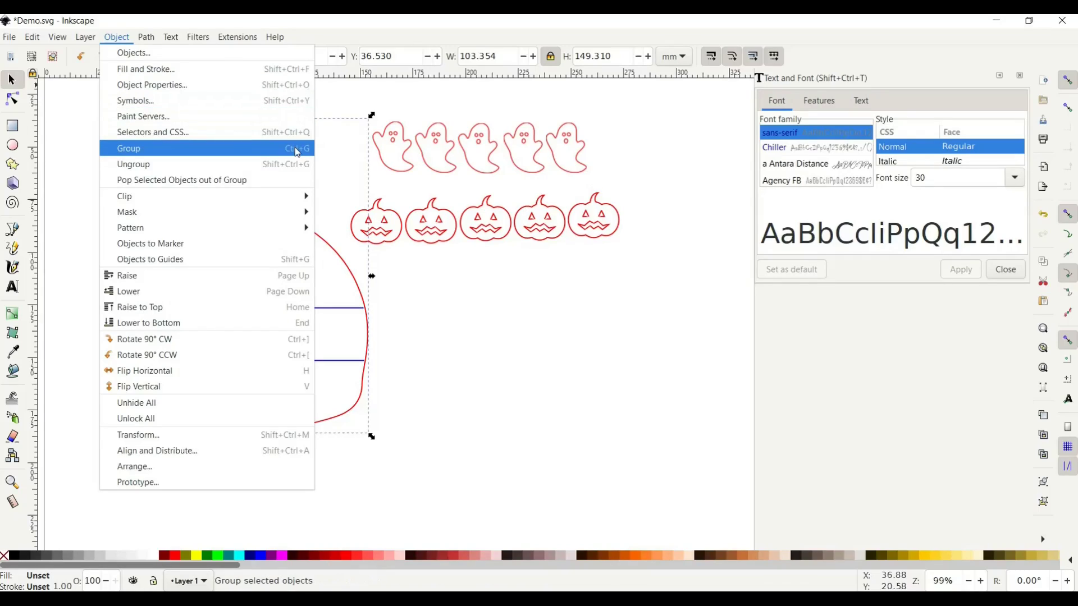
pyautogui.click(400, 280)
pyautogui.click(399, 281)
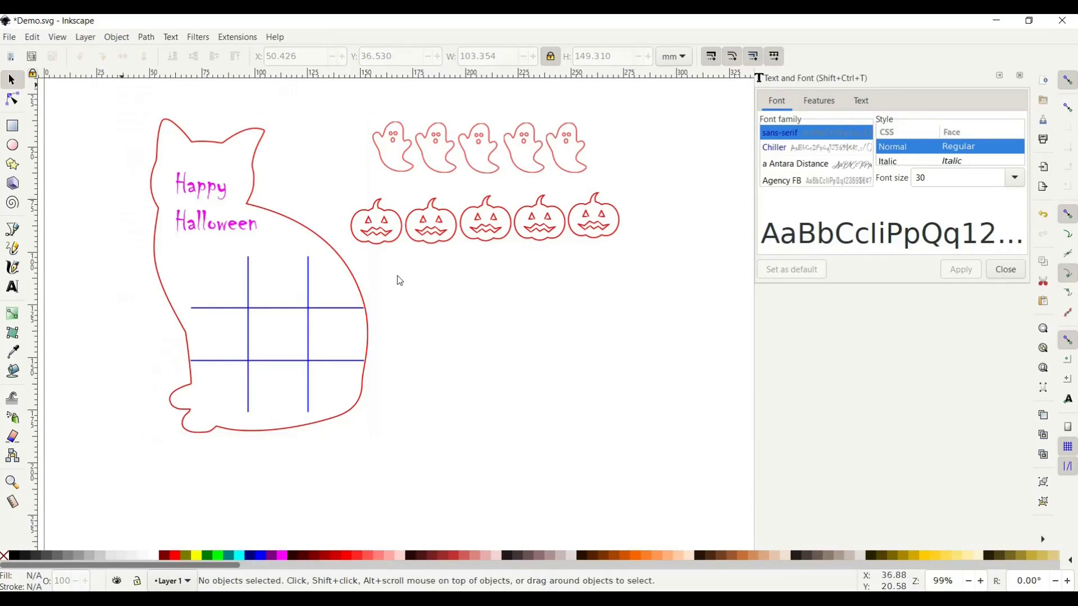
# Review the file formats offered for saving the document under Save As, and leave without saving.
pyautogui.hscroll(1, 168, 189)
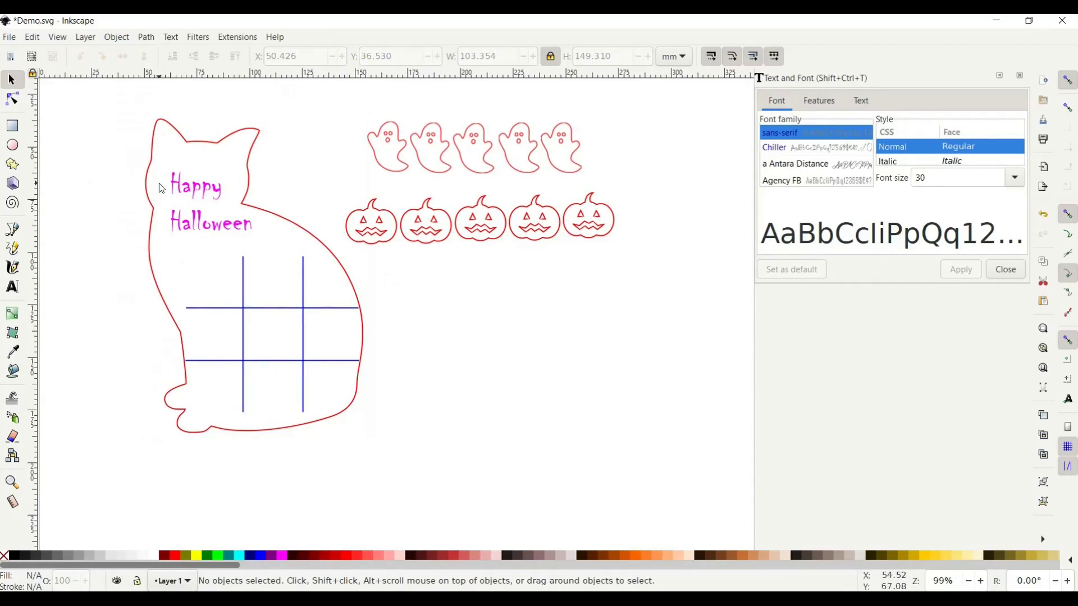
pyautogui.click(8, 40)
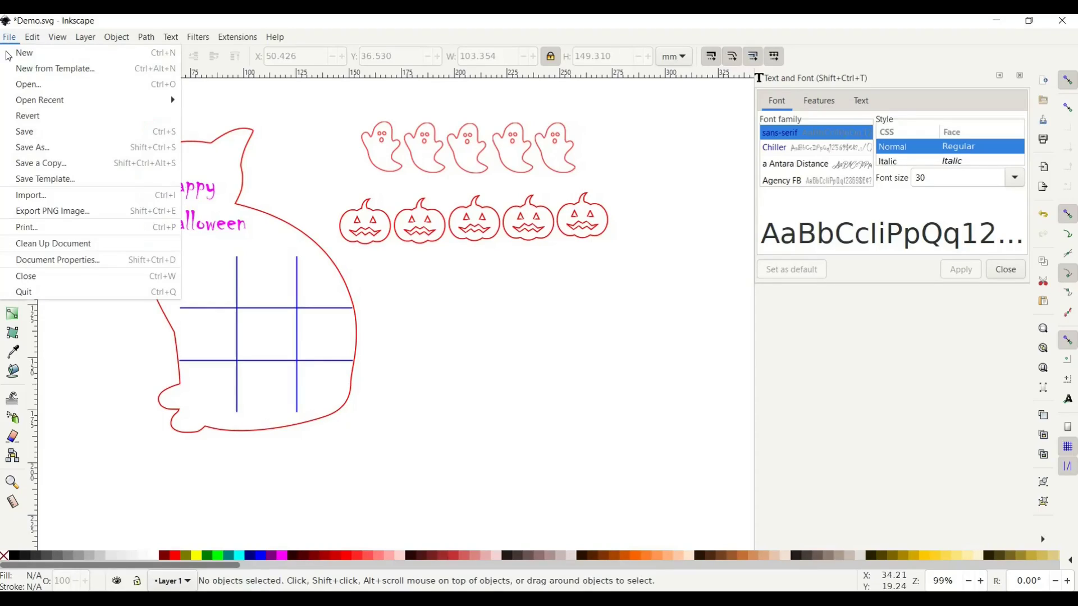
pyautogui.click(39, 148)
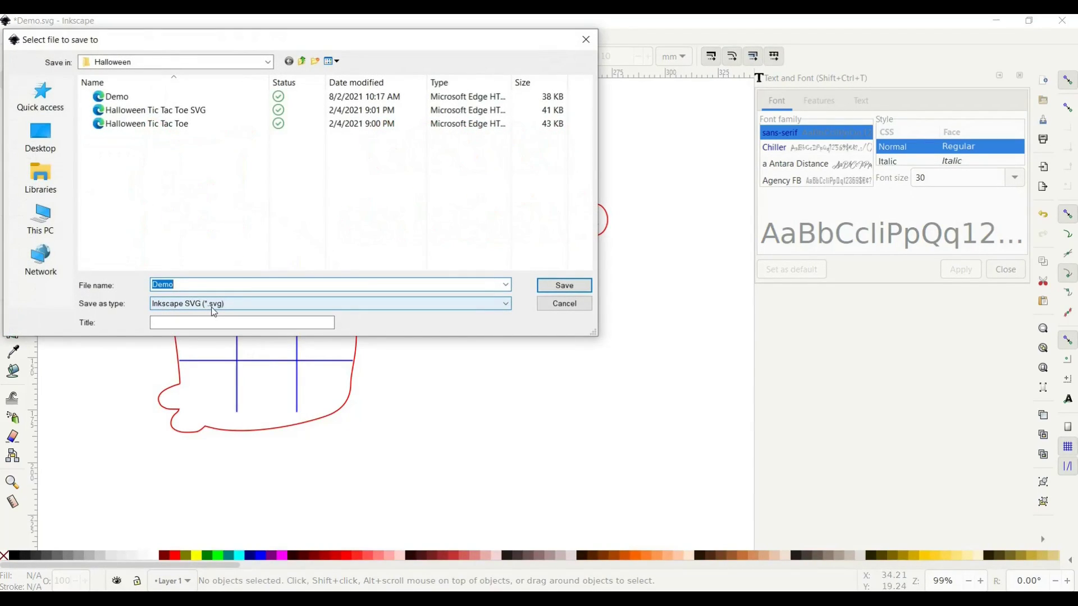
pyautogui.click(214, 313)
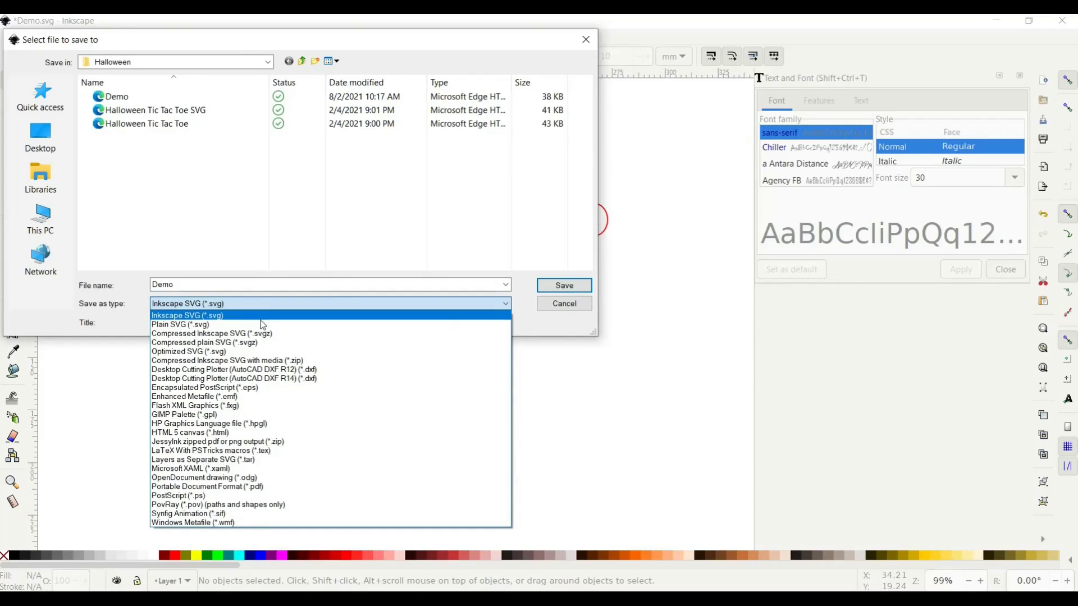
pyautogui.click(540, 332)
pyautogui.click(561, 305)
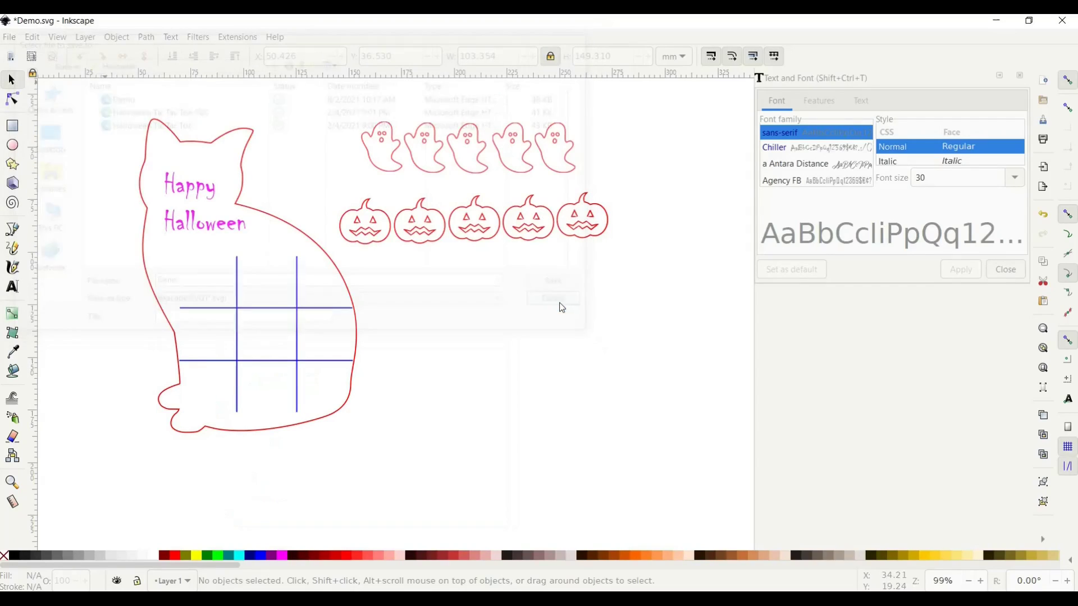
pyautogui.scroll(1, 441, 345)
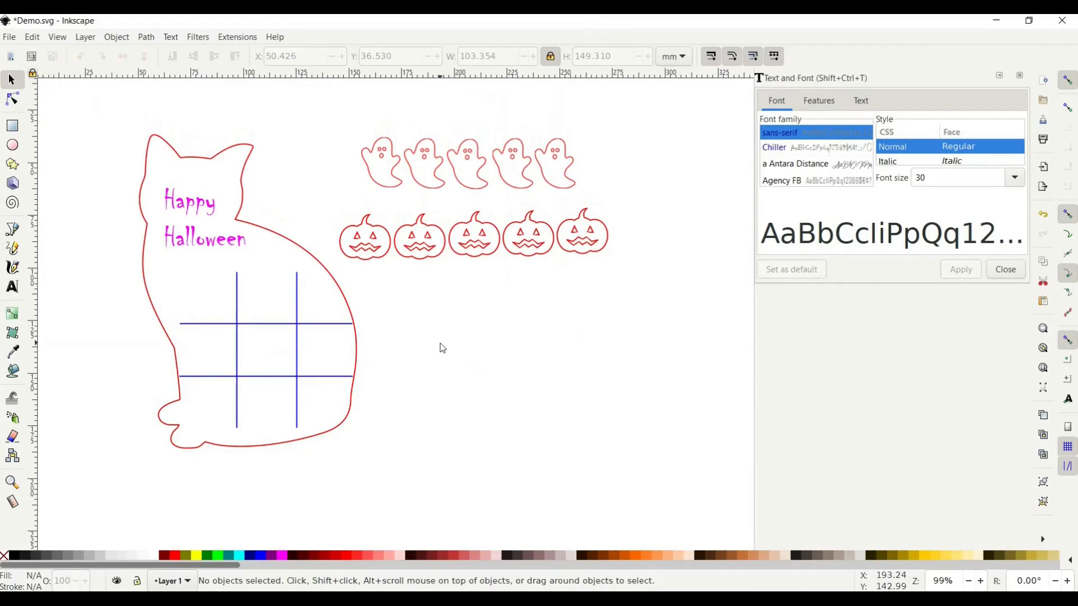
pyautogui.hscroll(2, 442, 348)
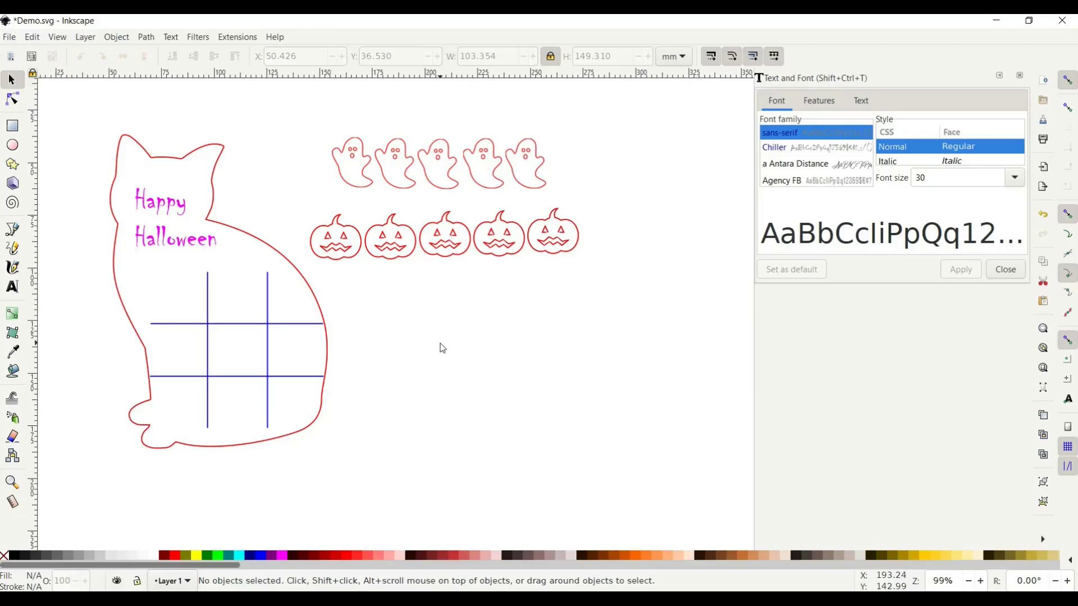